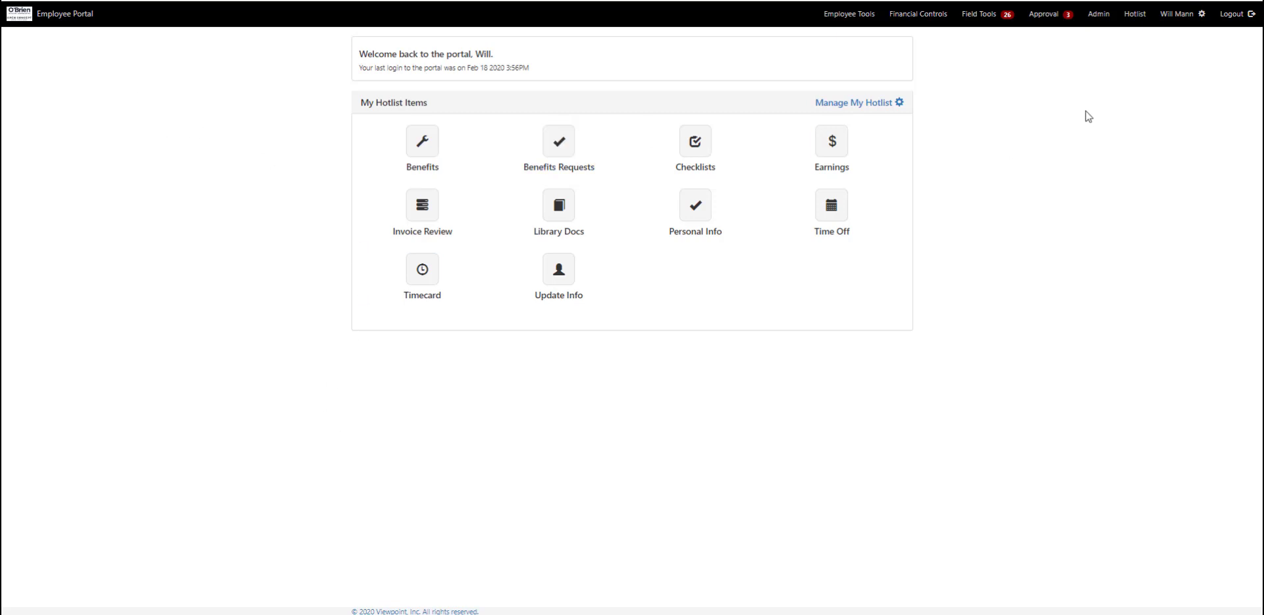
Start a new purchase order from the PO Dashboard with the record type set to PO Requisitions & Reserved PO's
{"action": "left_click", "coordinate": [980, 15]}
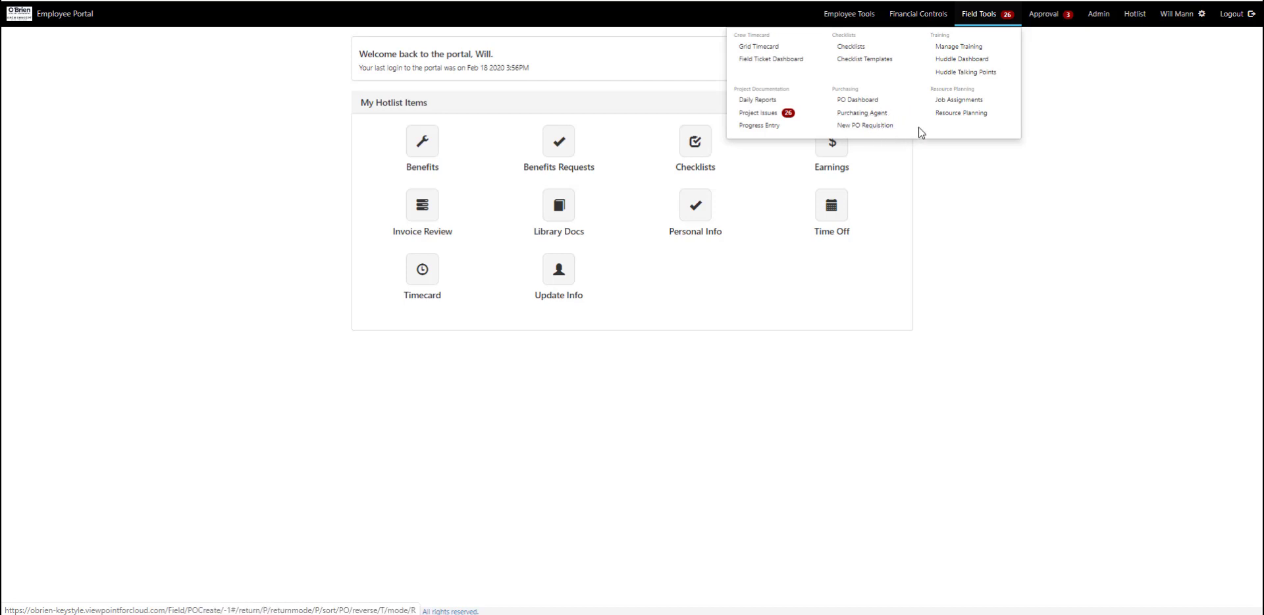
{"action": "left_click", "coordinate": [855, 100]}
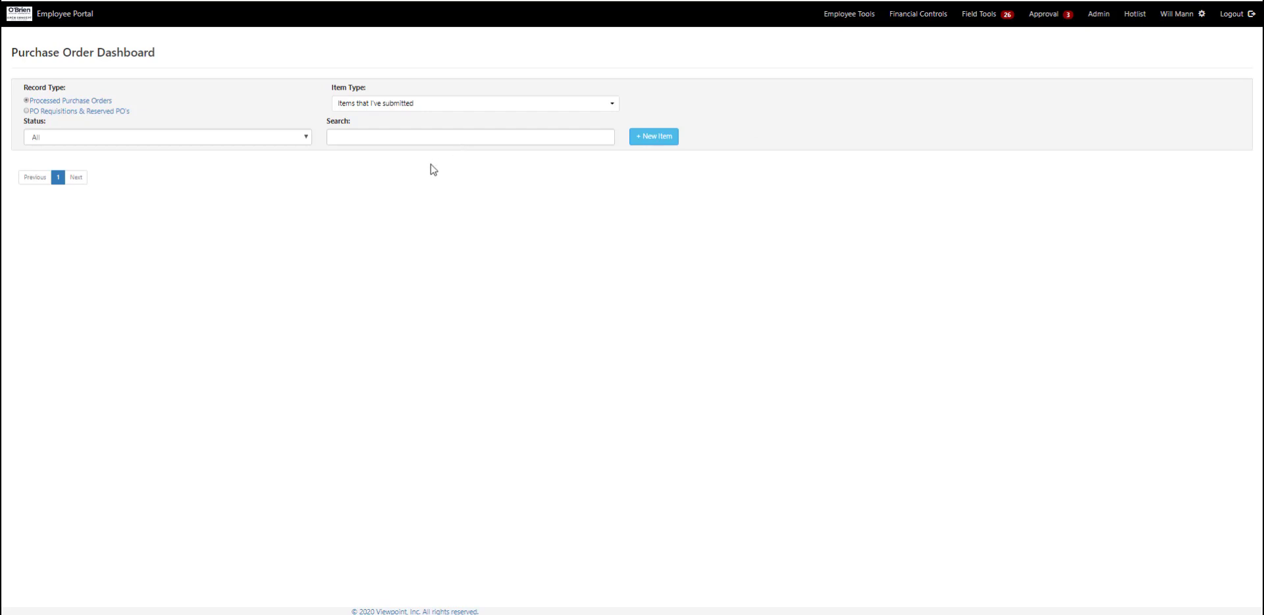
{"action": "left_click", "coordinate": [27, 112]}
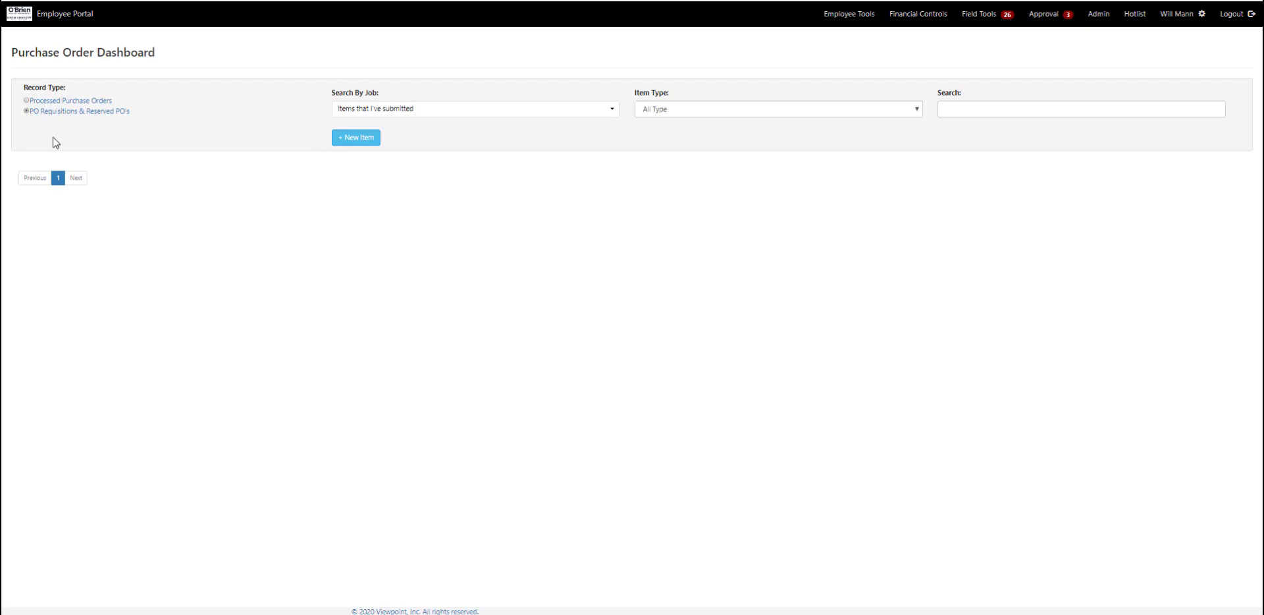
{"action": "left_click", "coordinate": [355, 142]}
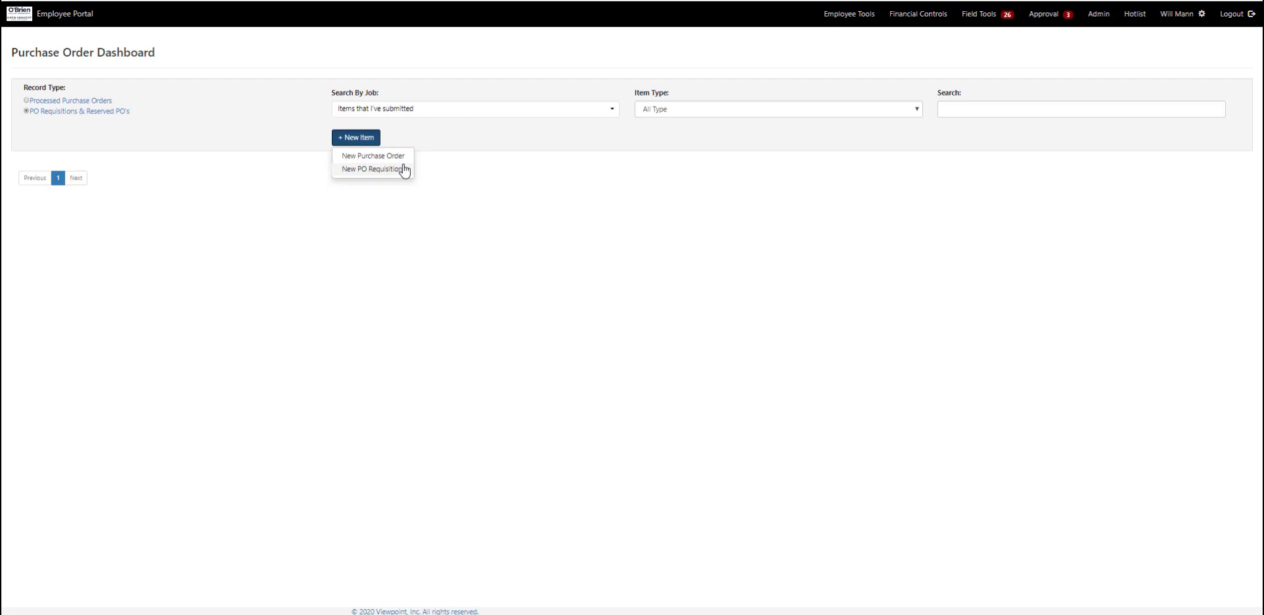
{"action": "left_click", "coordinate": [398, 158]}
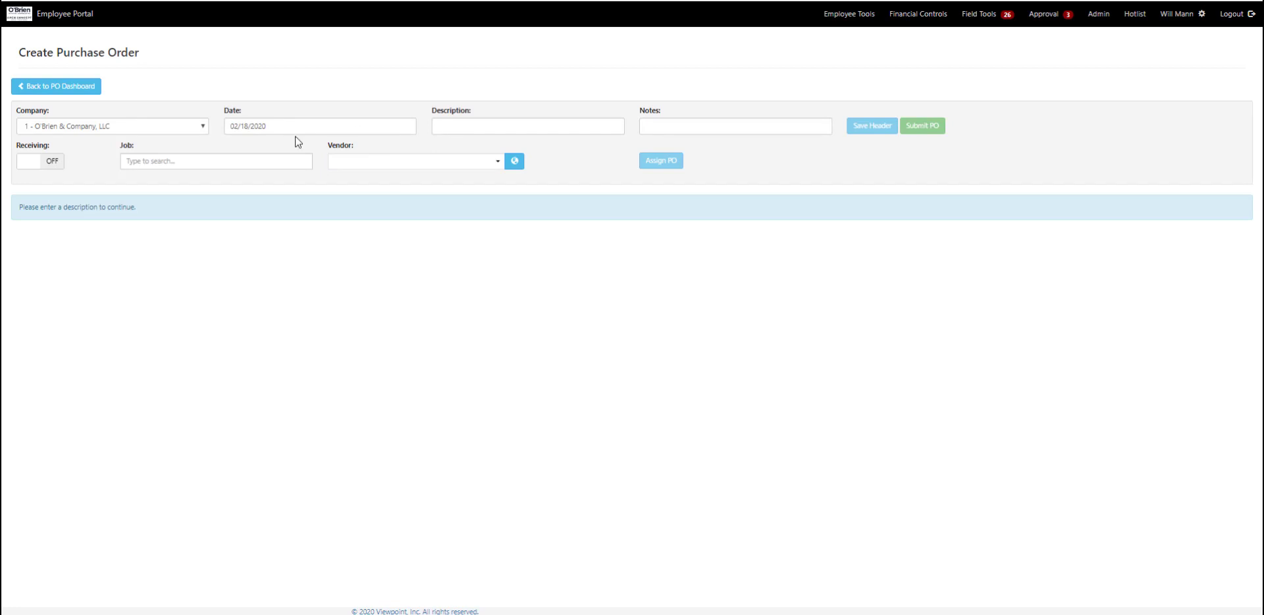
Enter "2x4" as the purchase order's description and "Nestucca Bathroom 1" as its notes
{"action": "left_click", "coordinate": [471, 128]}
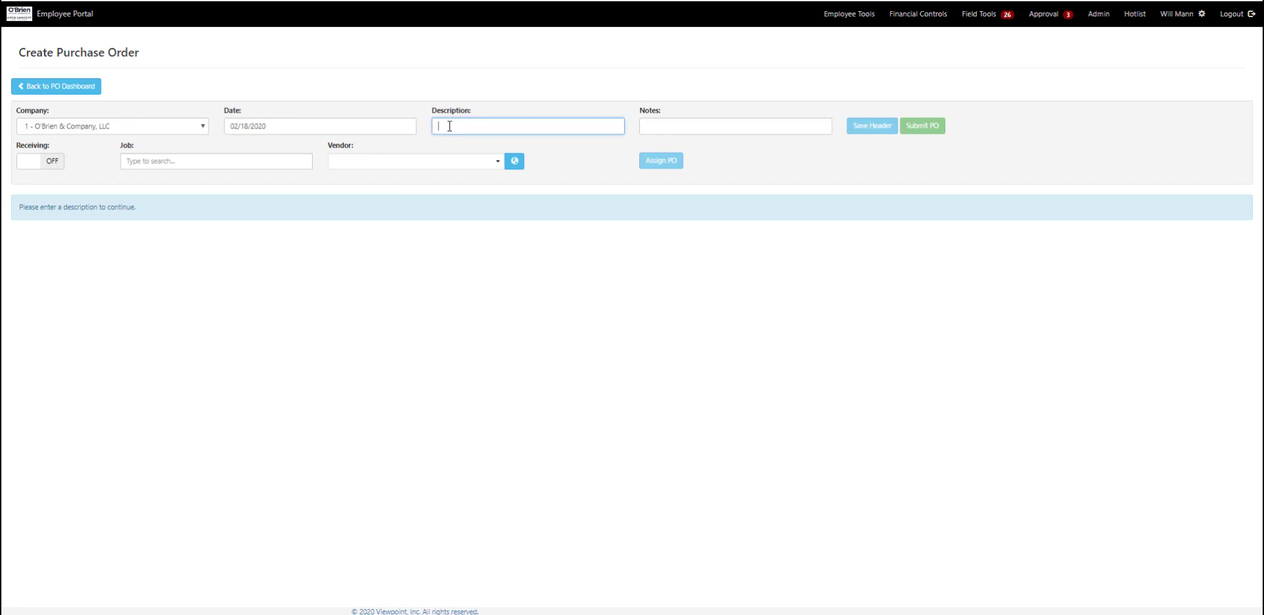
{"action": "type", "text": "2"}
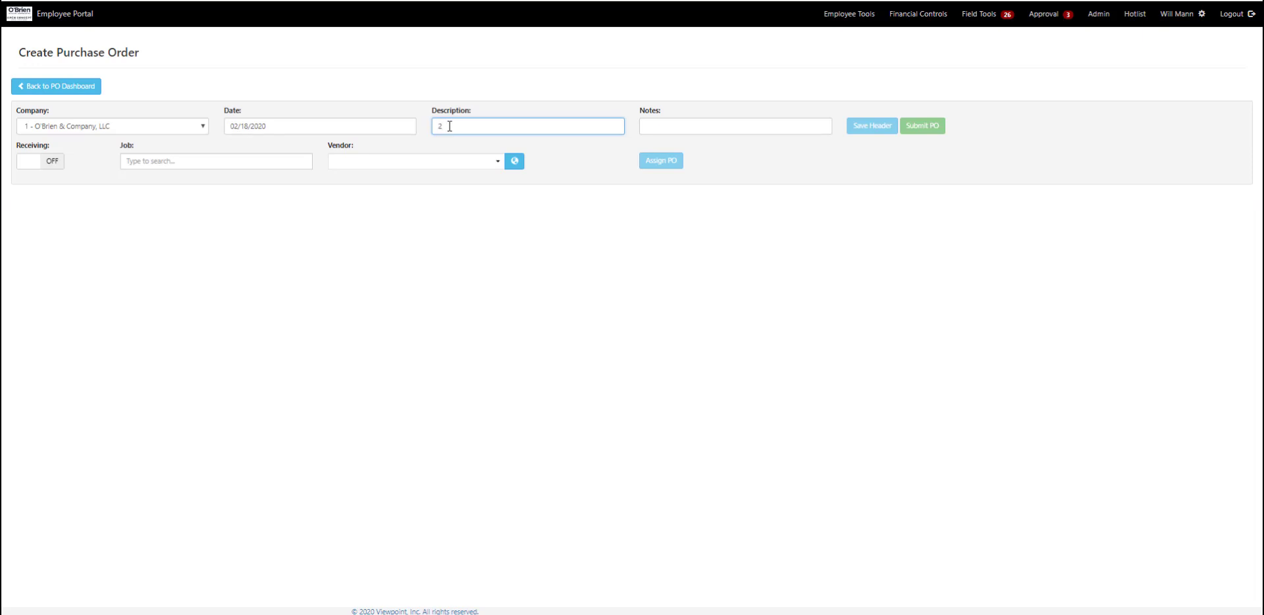
{"action": "type", "text": "x4"}
{"action": "left_click", "coordinate": [665, 125]}
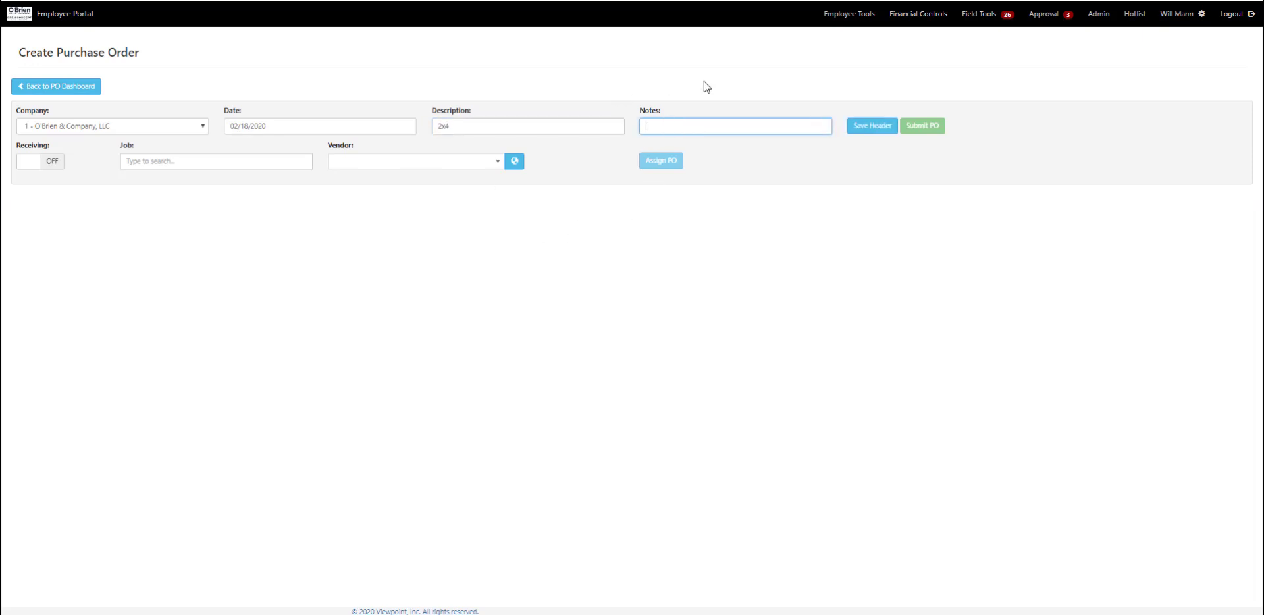
{"action": "type", "text": "Nestucca Bathroom 1"}
Assign the purchase order to job 19-197, Nestucca K-8 School Expansion
{"action": "left_click", "coordinate": [165, 159]}
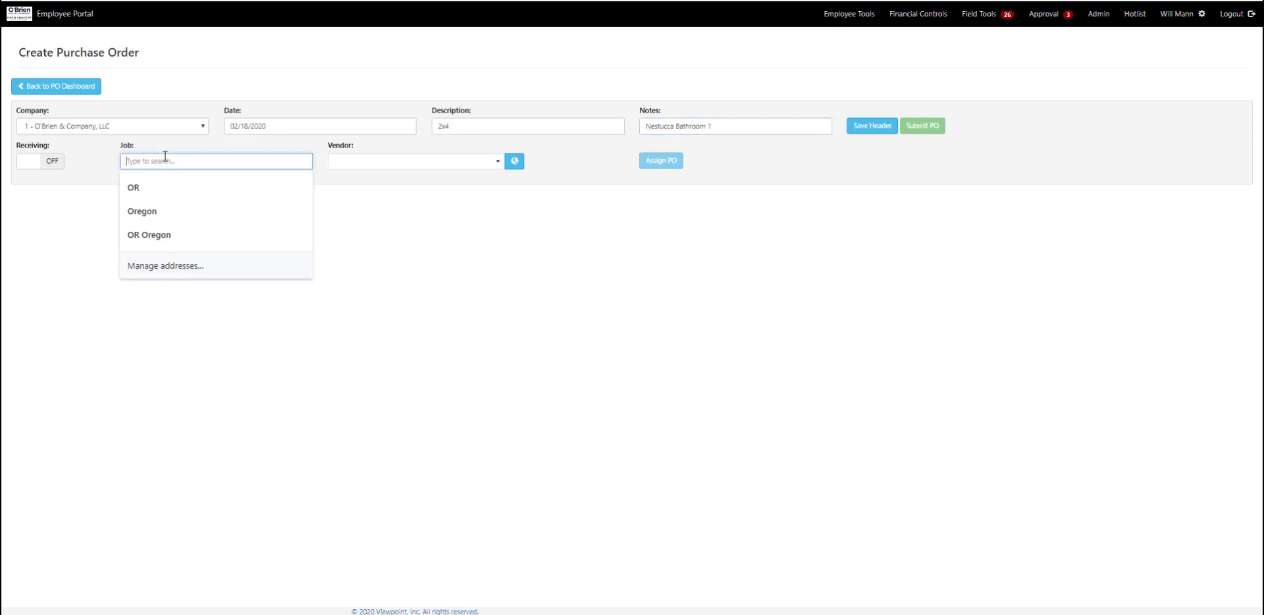
{"action": "type", "text": "1"}
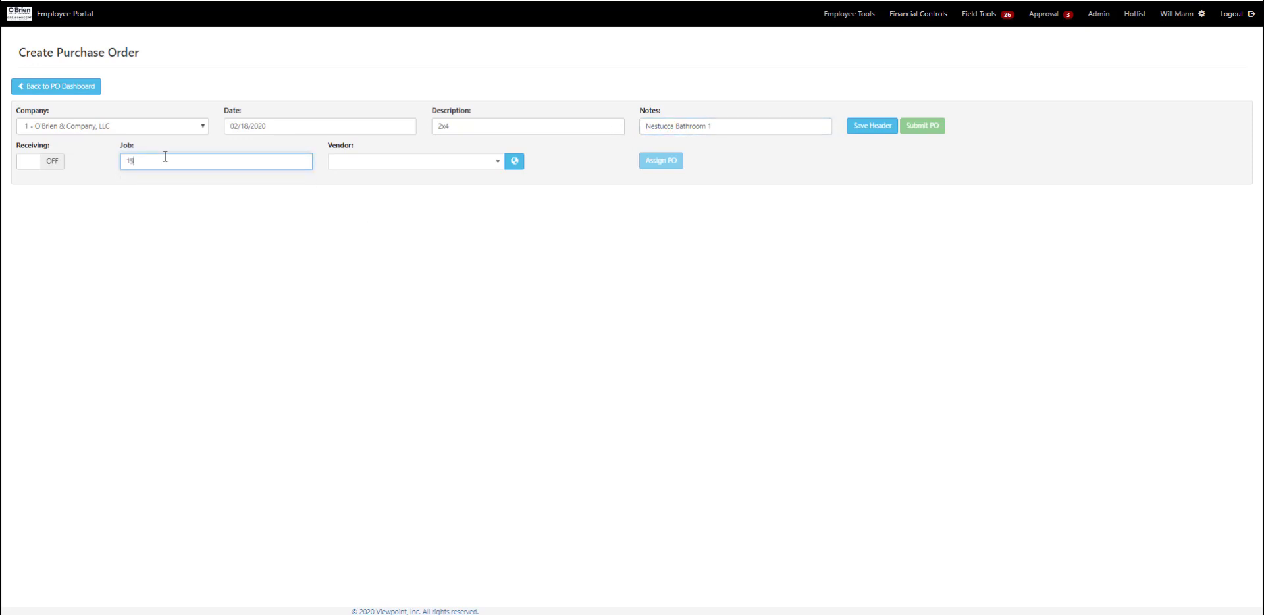
{"action": "type", "text": "9-"}
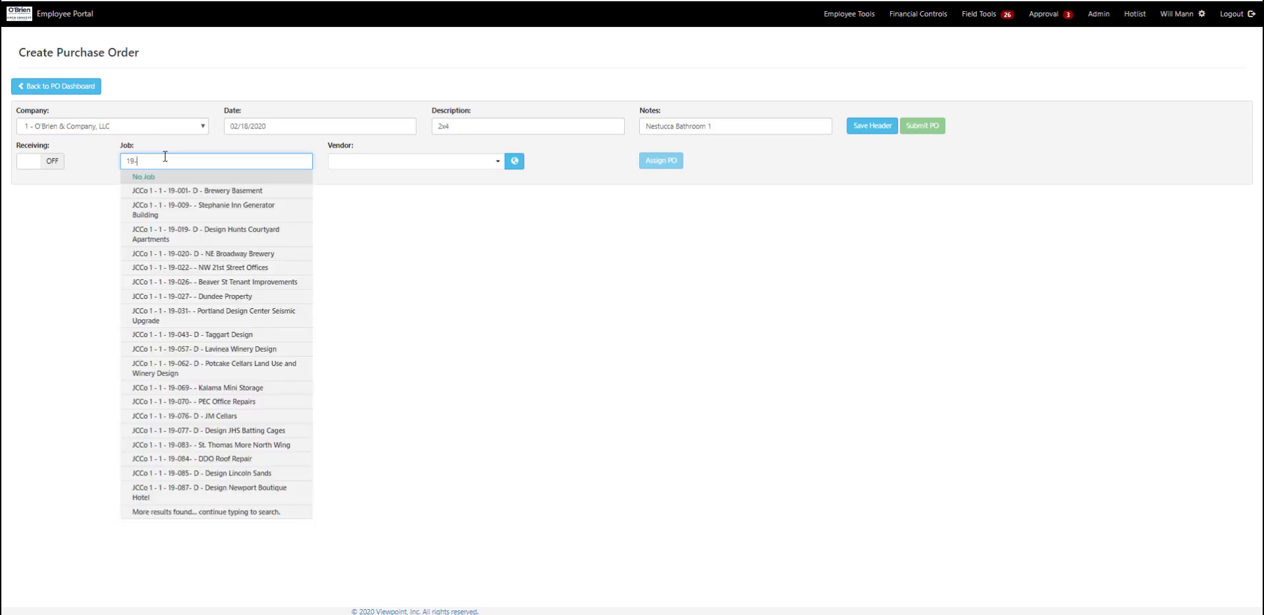
{"action": "type", "text": "19"}
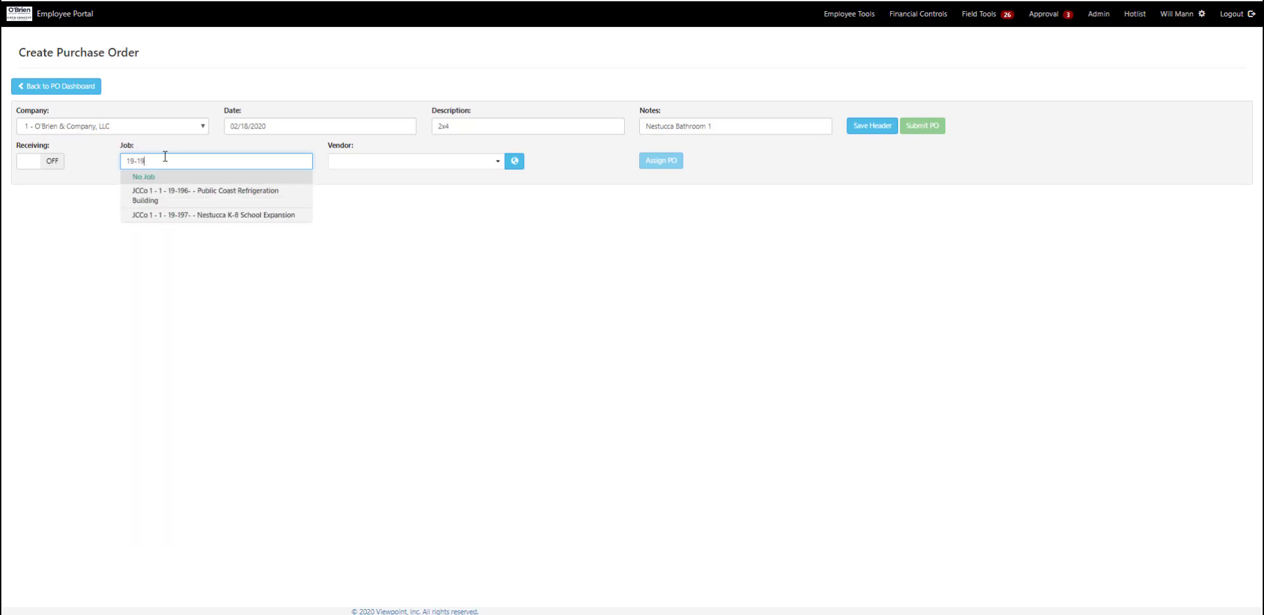
{"action": "left_click", "coordinate": [241, 215]}
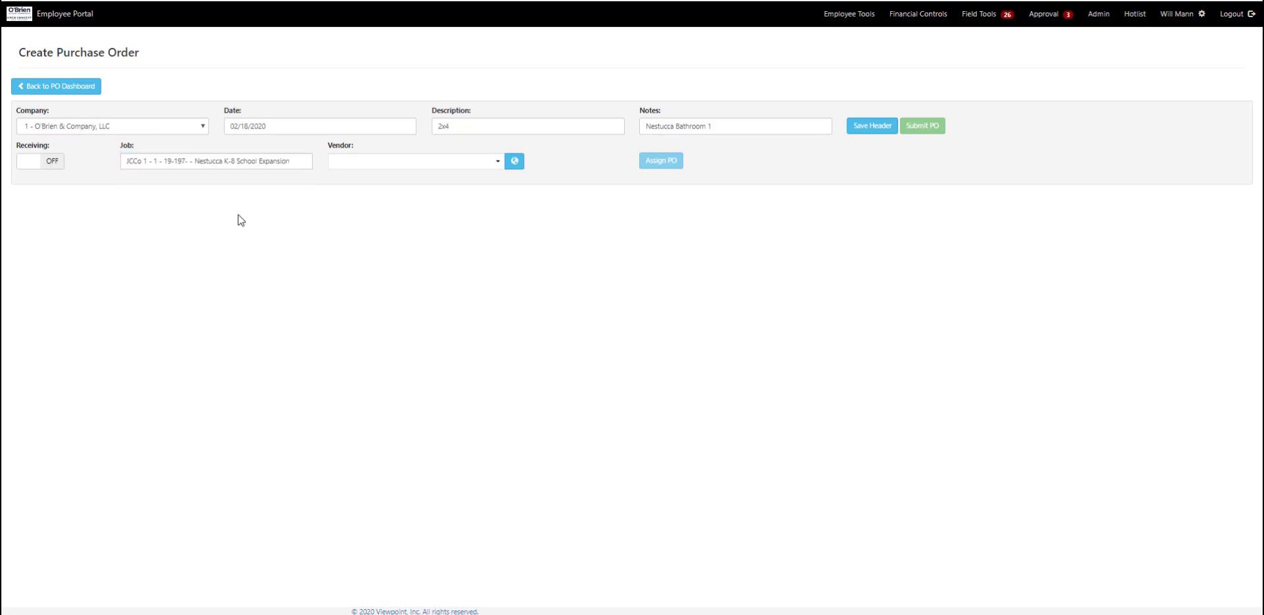
Choose Cudahy Lumber Company as the vendor and assign a PO number to the order
{"action": "left_click", "coordinate": [402, 170]}
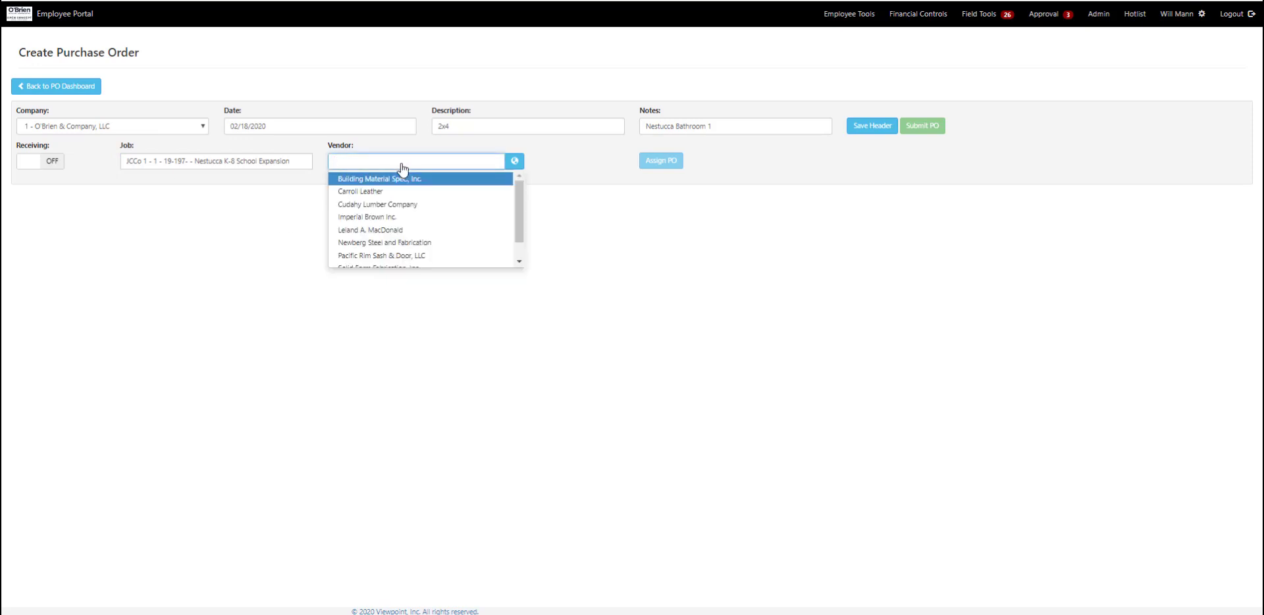
{"action": "left_click", "coordinate": [401, 204]}
{"action": "left_click", "coordinate": [659, 160]}
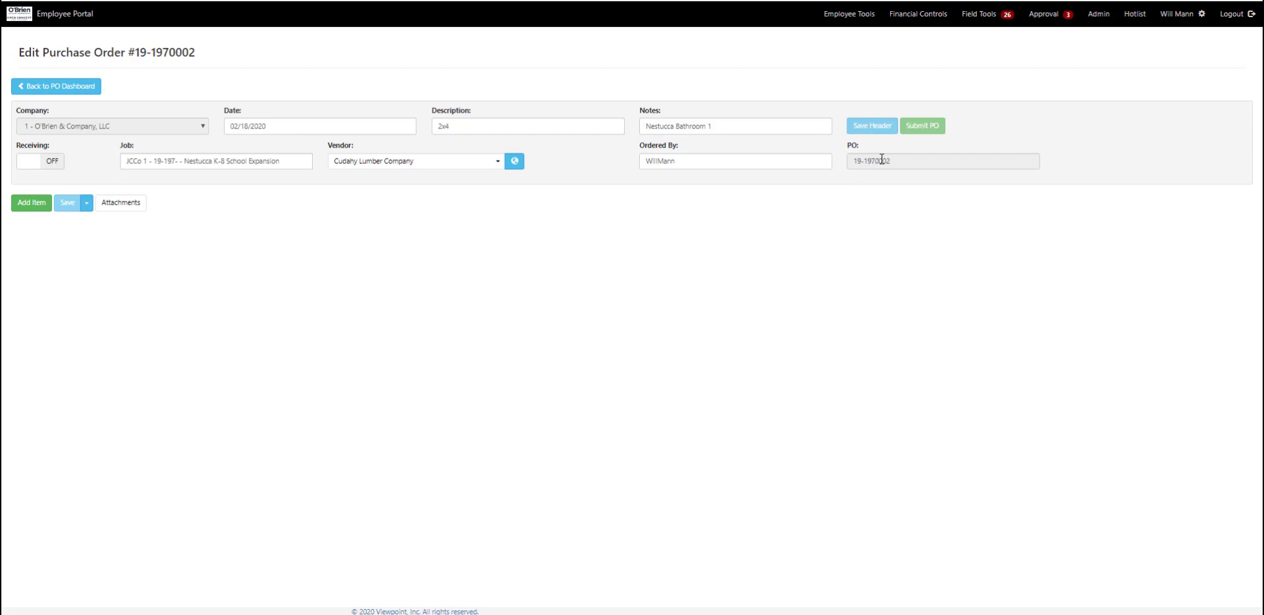
Add a line item to the purchase order and set its phase to 060000 - Framing
{"action": "left_click", "coordinate": [25, 208]}
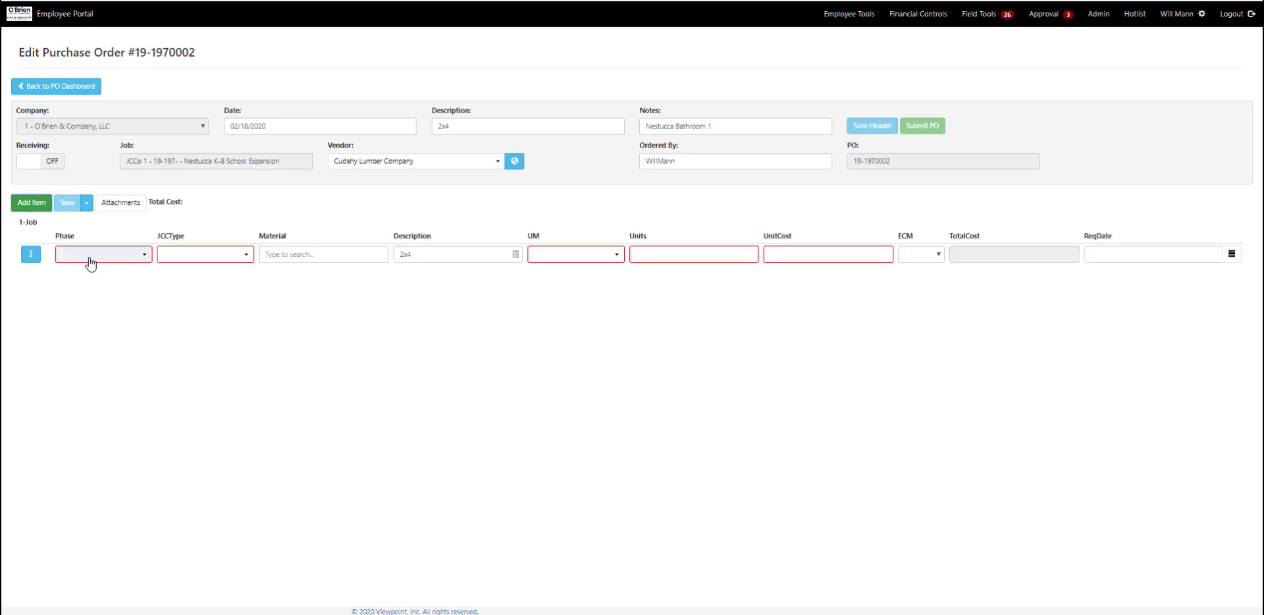
{"action": "left_click", "coordinate": [91, 262]}
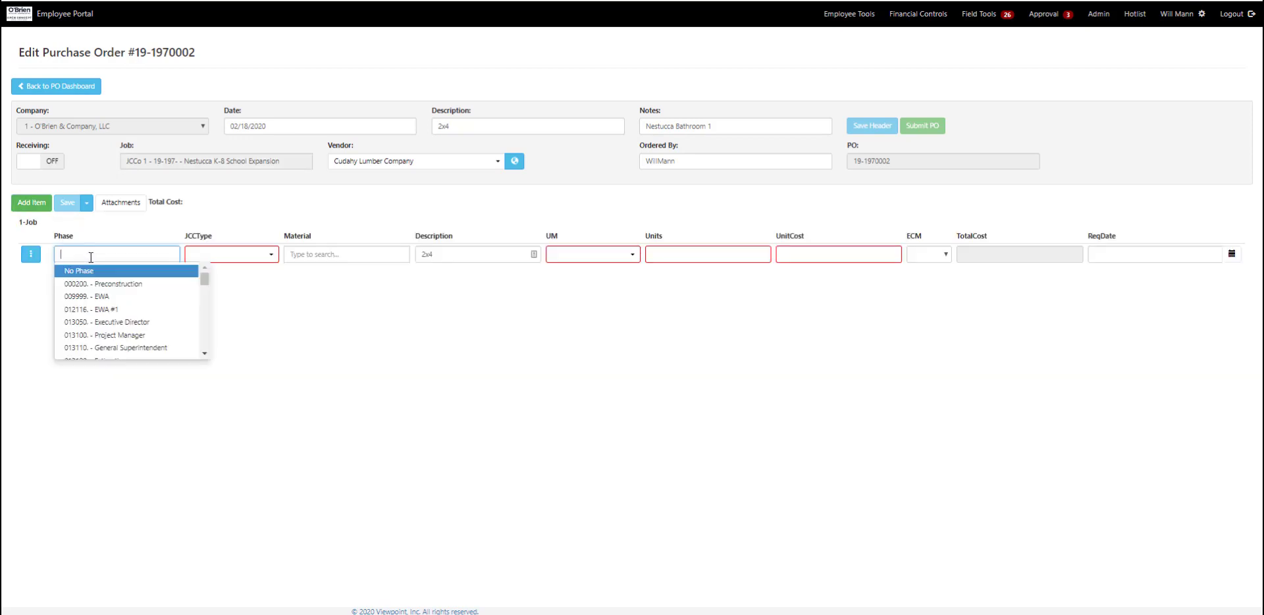
{"action": "scroll", "coordinate": [208, 321], "scroll_direction": "down", "scroll_amount": 3}
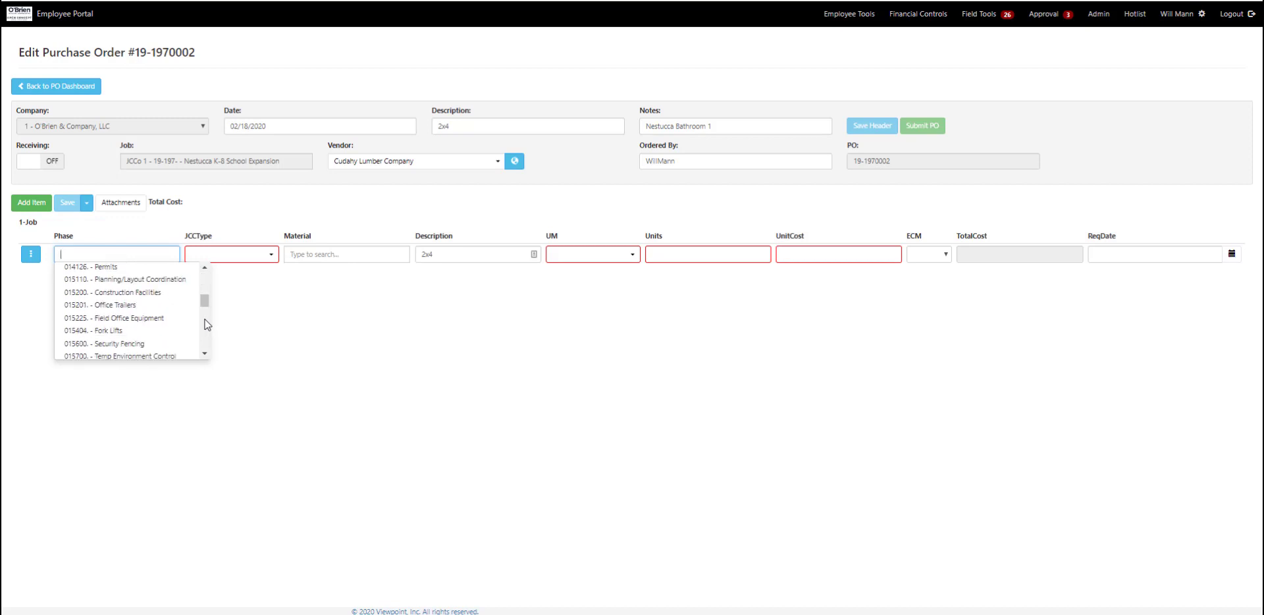
{"action": "scroll", "coordinate": [206, 322], "scroll_direction": "down", "scroll_amount": 3}
{"action": "scroll", "coordinate": [208, 342], "scroll_direction": "down", "scroll_amount": 3}
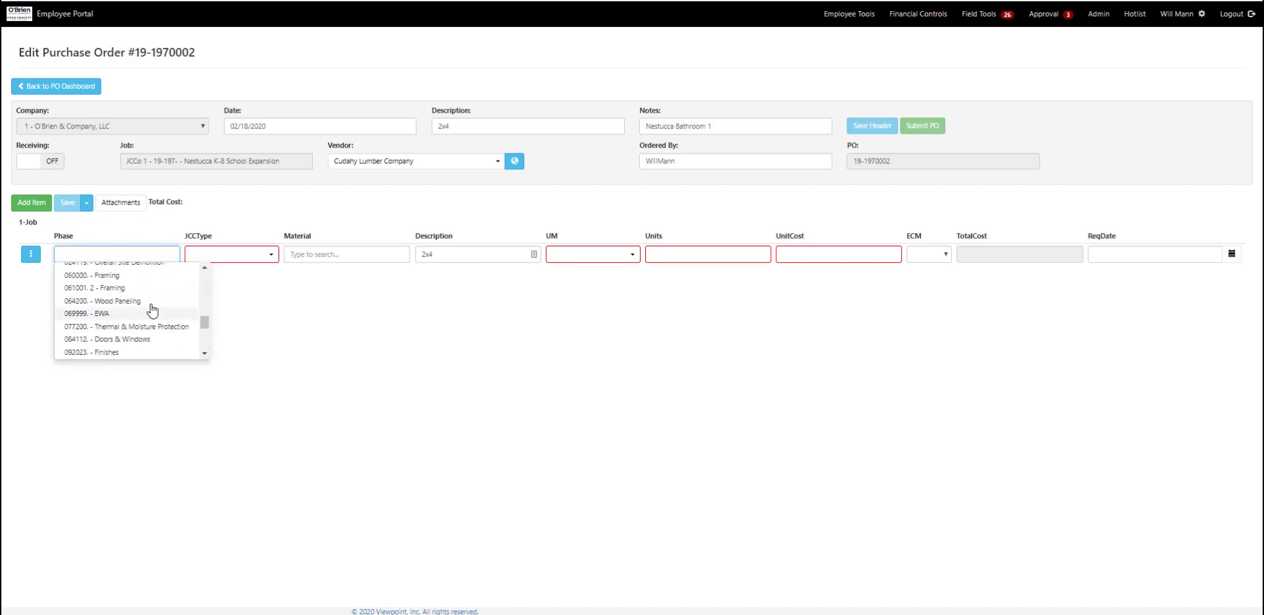
{"action": "left_click", "coordinate": [125, 276]}
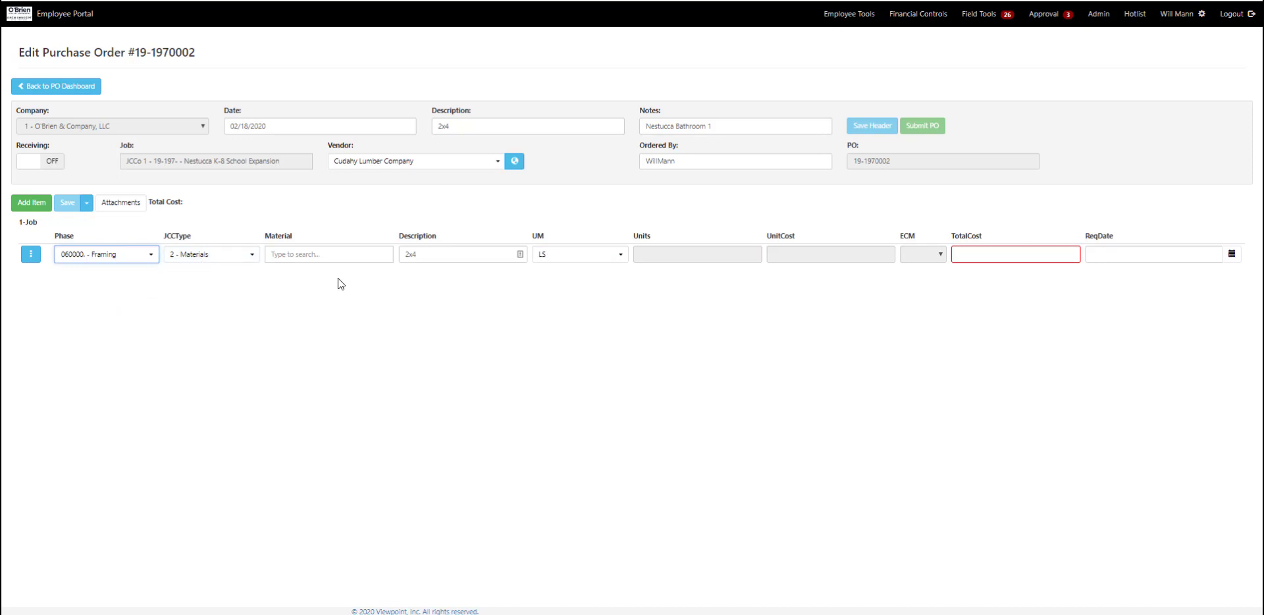
Set the 2x4 item's unit of measure to EA - Each, with 100 units at a unit cost of 7.55
{"action": "left_click", "coordinate": [286, 256]}
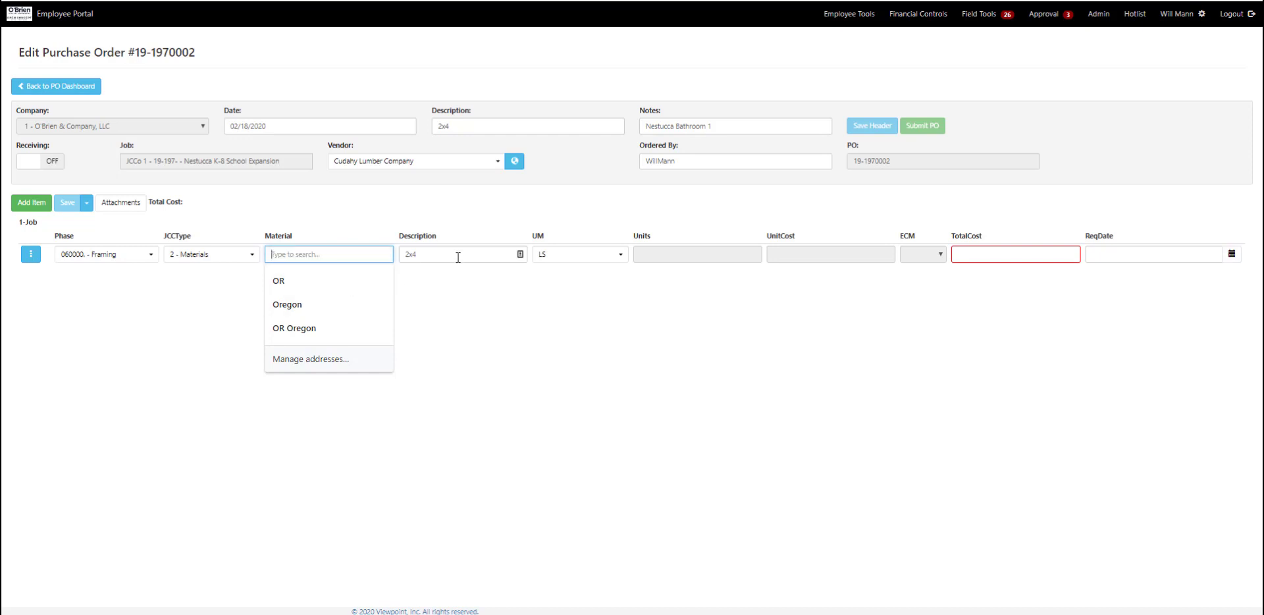
{"action": "left_click", "coordinate": [434, 258]}
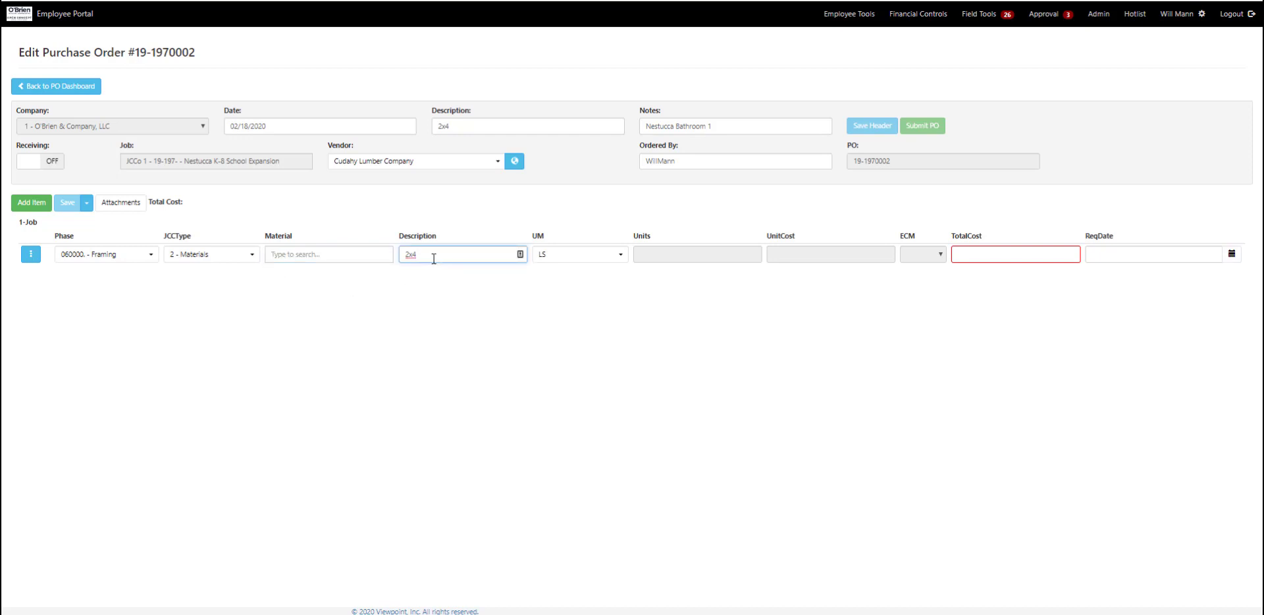
{"action": "left_click", "coordinate": [612, 257]}
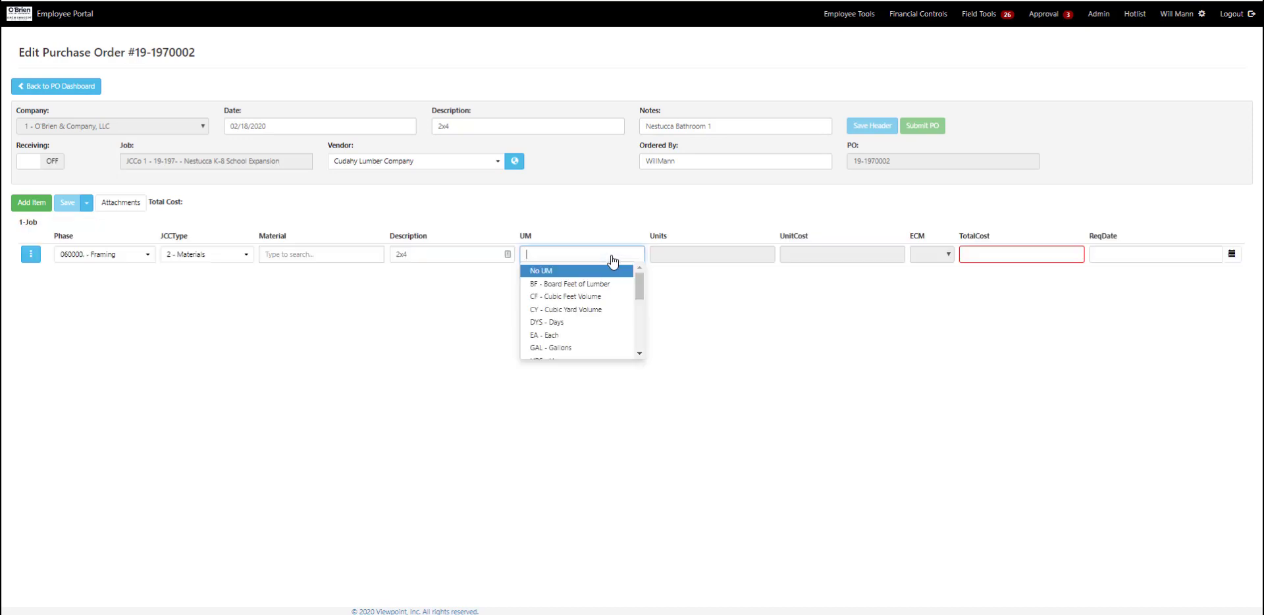
{"action": "left_click", "coordinate": [576, 342]}
{"action": "left_click", "coordinate": [682, 252]}
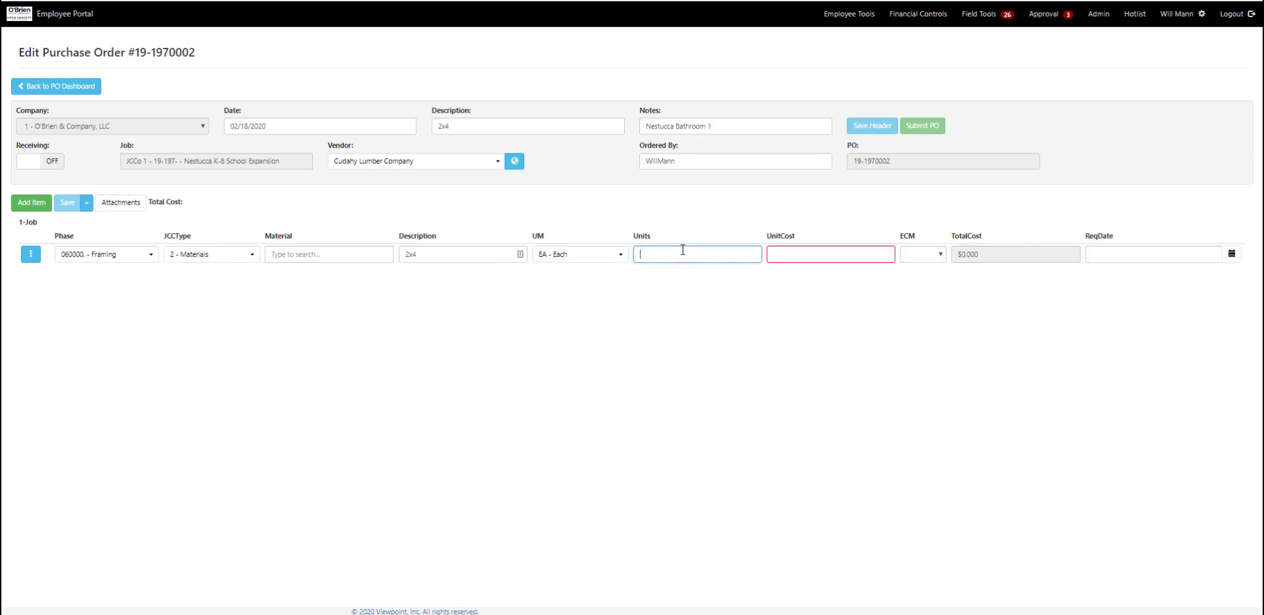
{"action": "type", "text": "100"}
{"action": "left_click", "coordinate": [797, 256]}
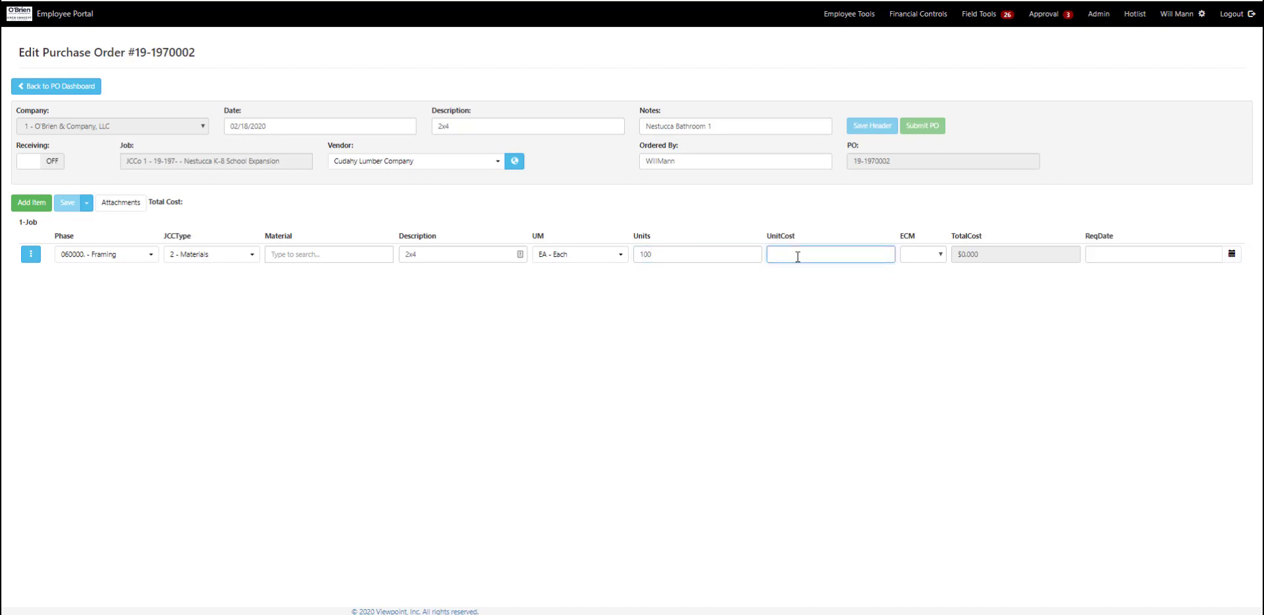
{"action": "type", "text": "7.55"}
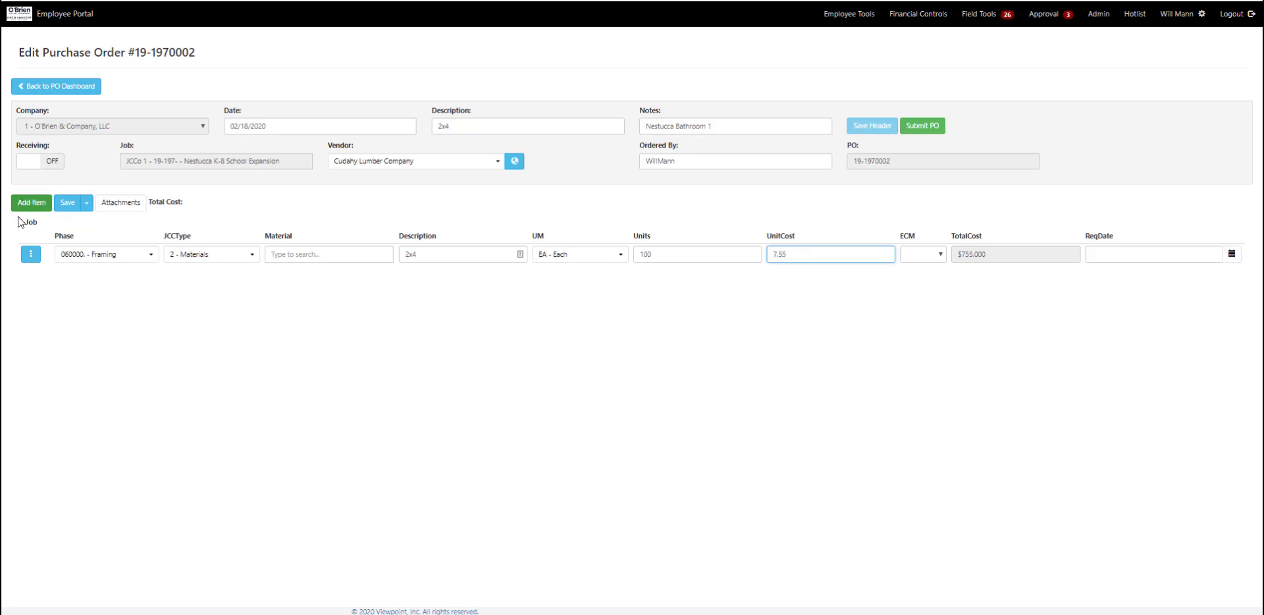
Review the line item's shipping address form and its other item options without changing anything
{"action": "left_click", "coordinate": [30, 256]}
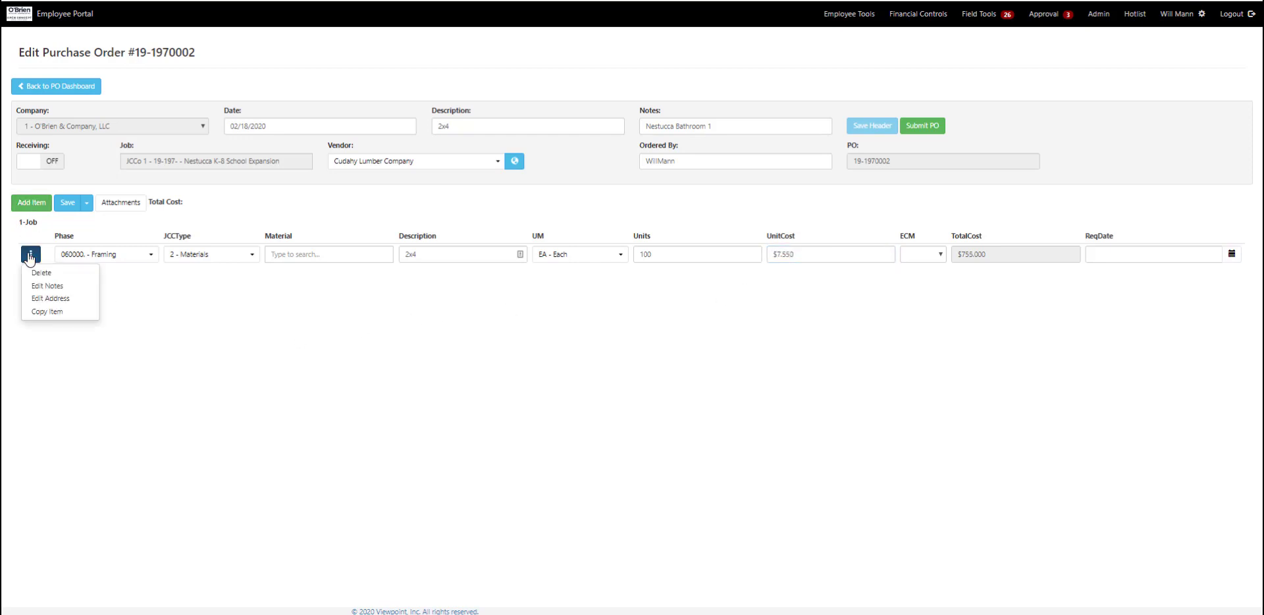
{"action": "left_click", "coordinate": [40, 299]}
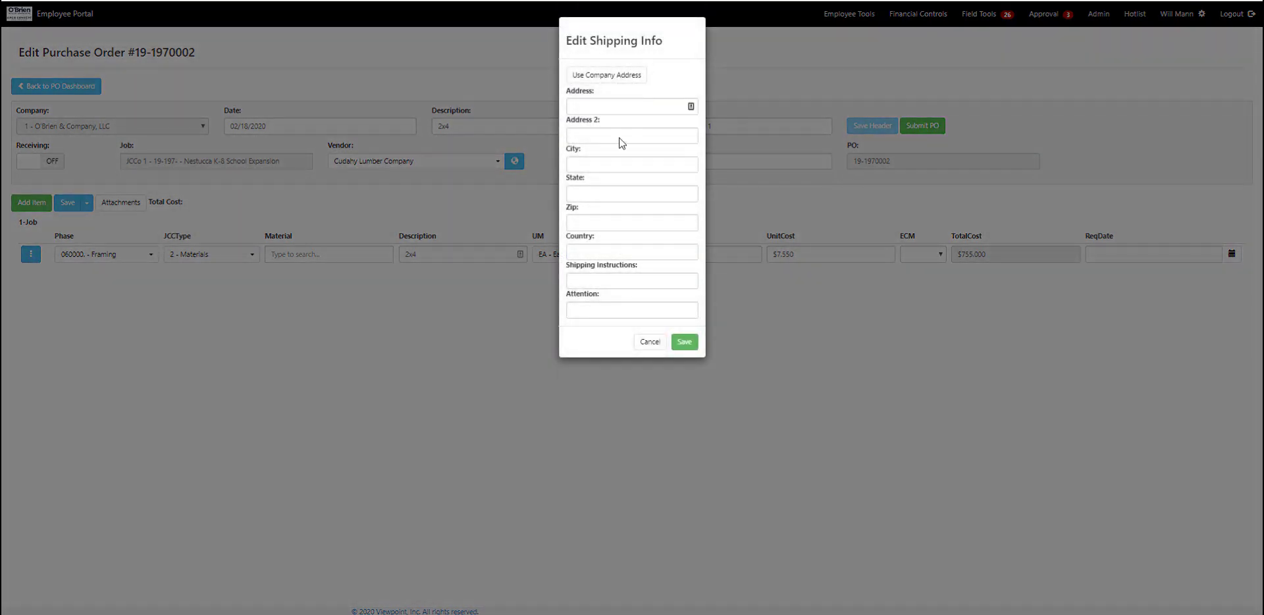
{"action": "left_click", "coordinate": [649, 343]}
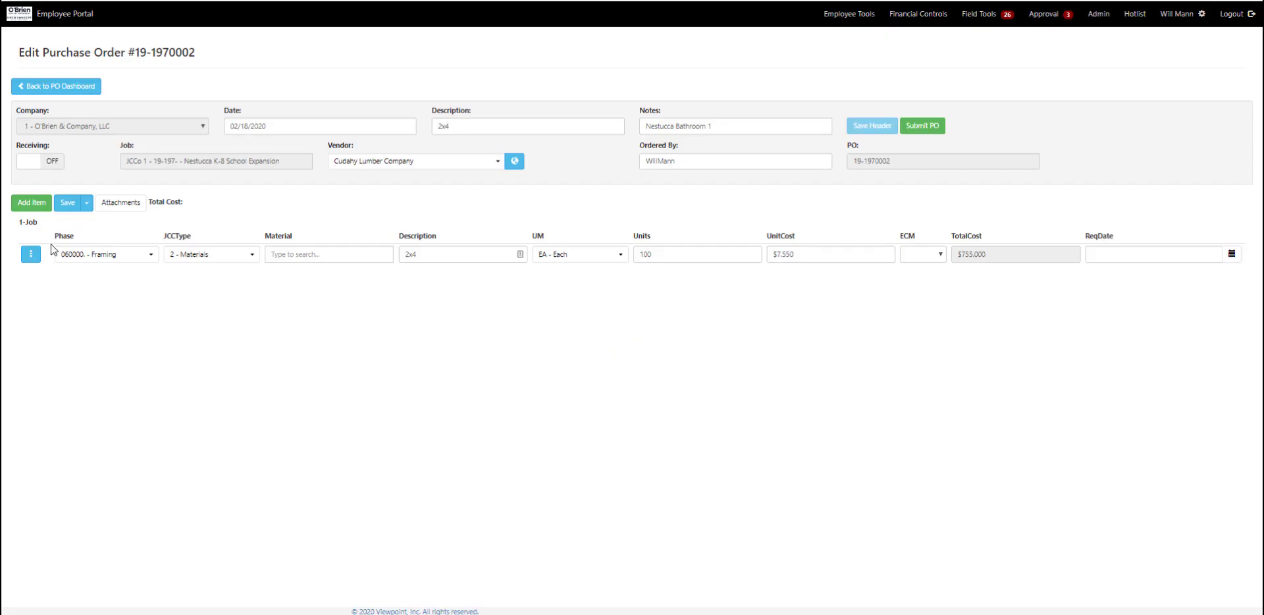
{"action": "left_click", "coordinate": [30, 253]}
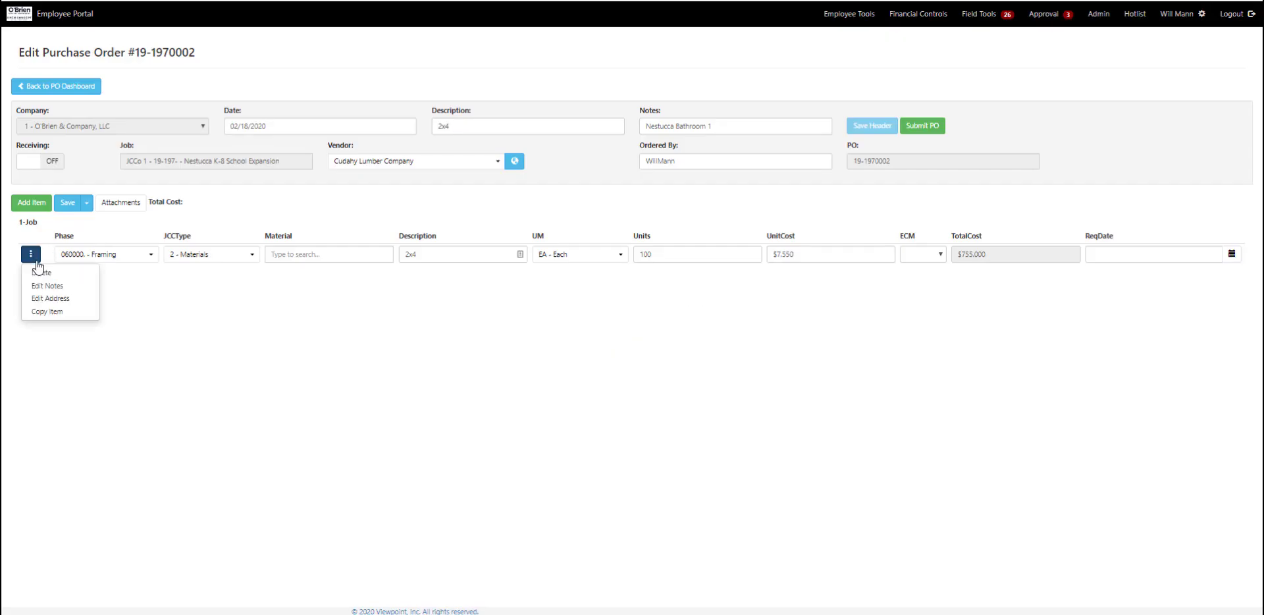
{"action": "left_click", "coordinate": [139, 304]}
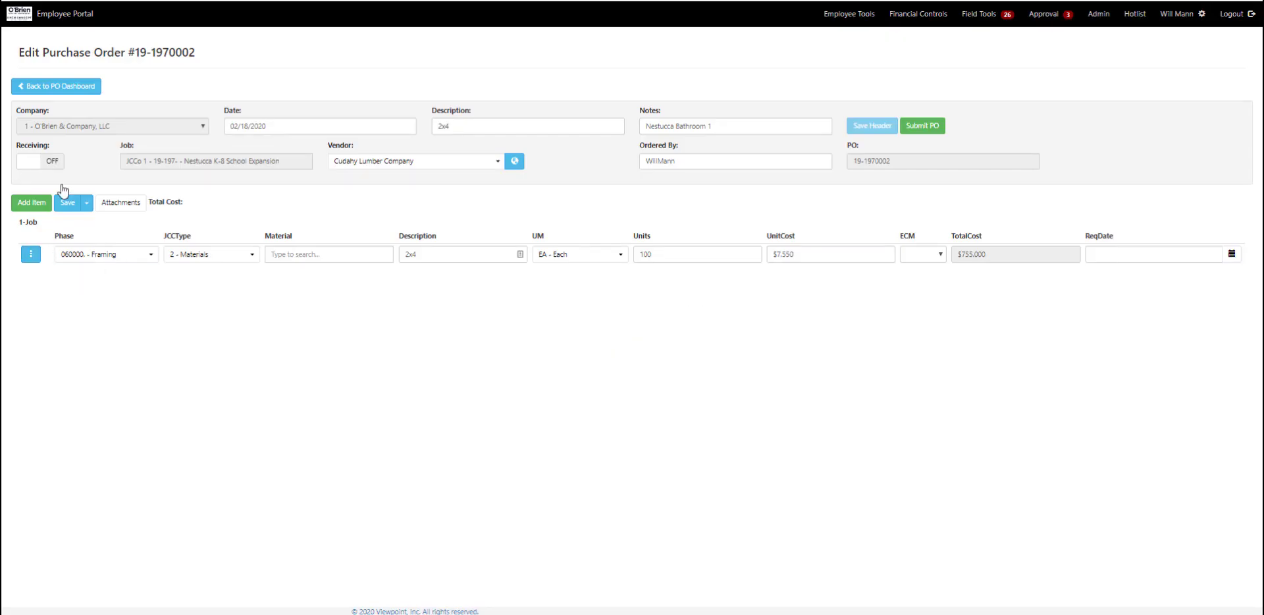
Save the line item and submit the purchase order
{"action": "left_click", "coordinate": [66, 208]}
{"action": "left_click", "coordinate": [915, 129]}
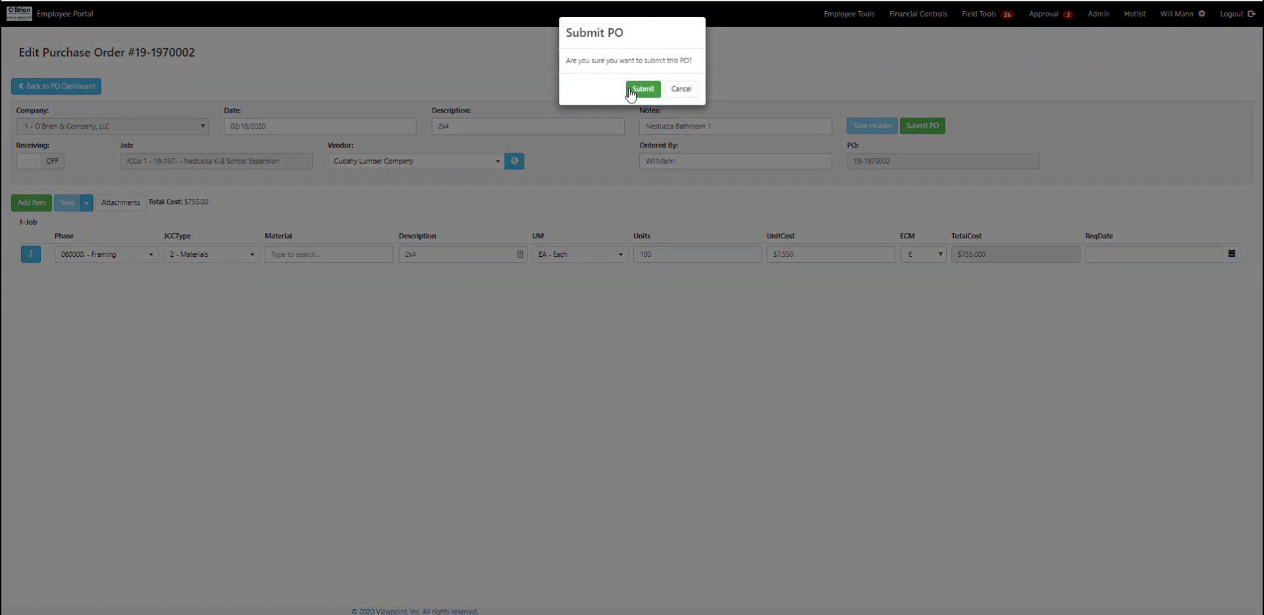
{"action": "left_click", "coordinate": [643, 89]}
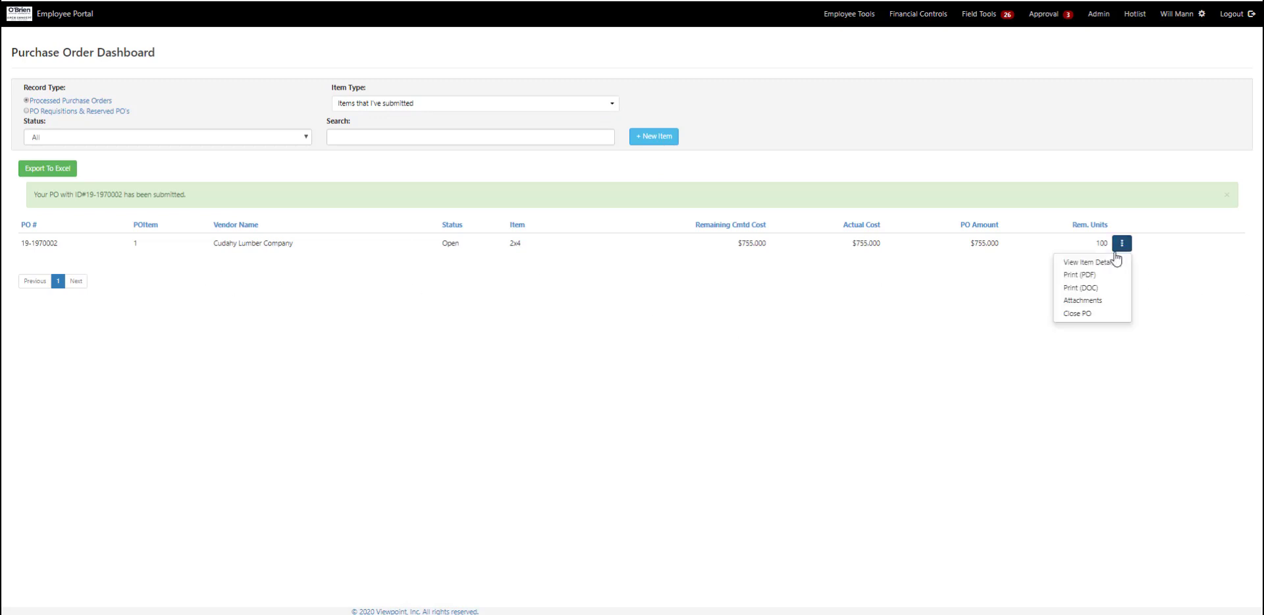
Print the submitted Cudahy Lumber Company purchase order as a PDF and open the downloaded file
{"action": "left_click", "coordinate": [1096, 275]}
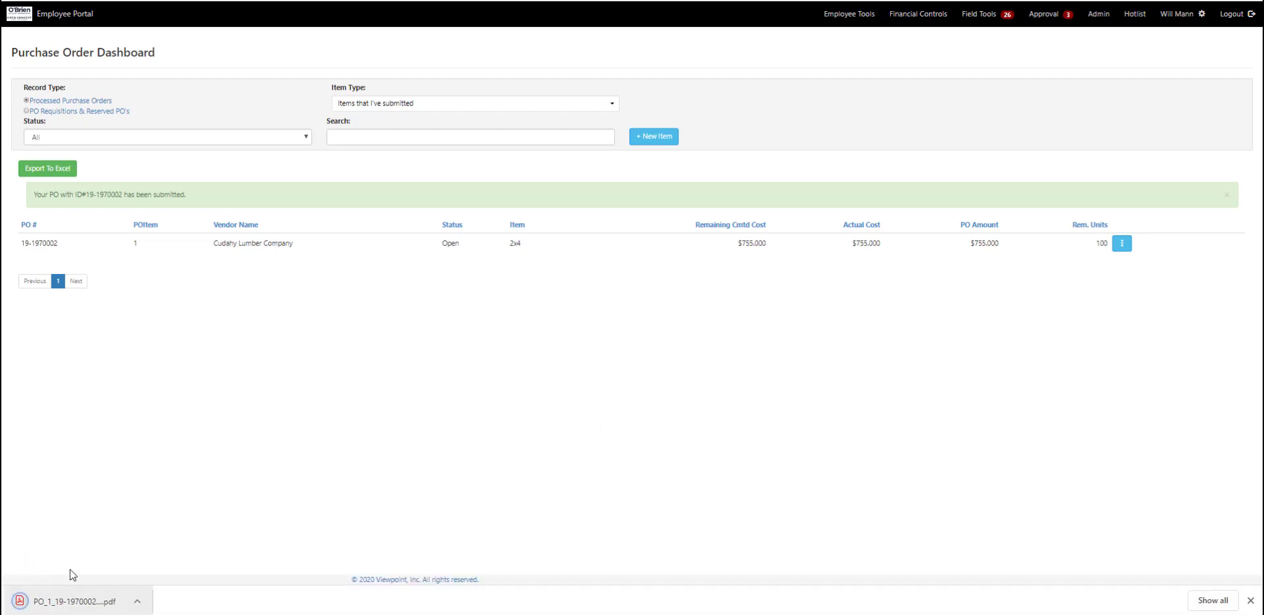
{"action": "left_click", "coordinate": [66, 600]}
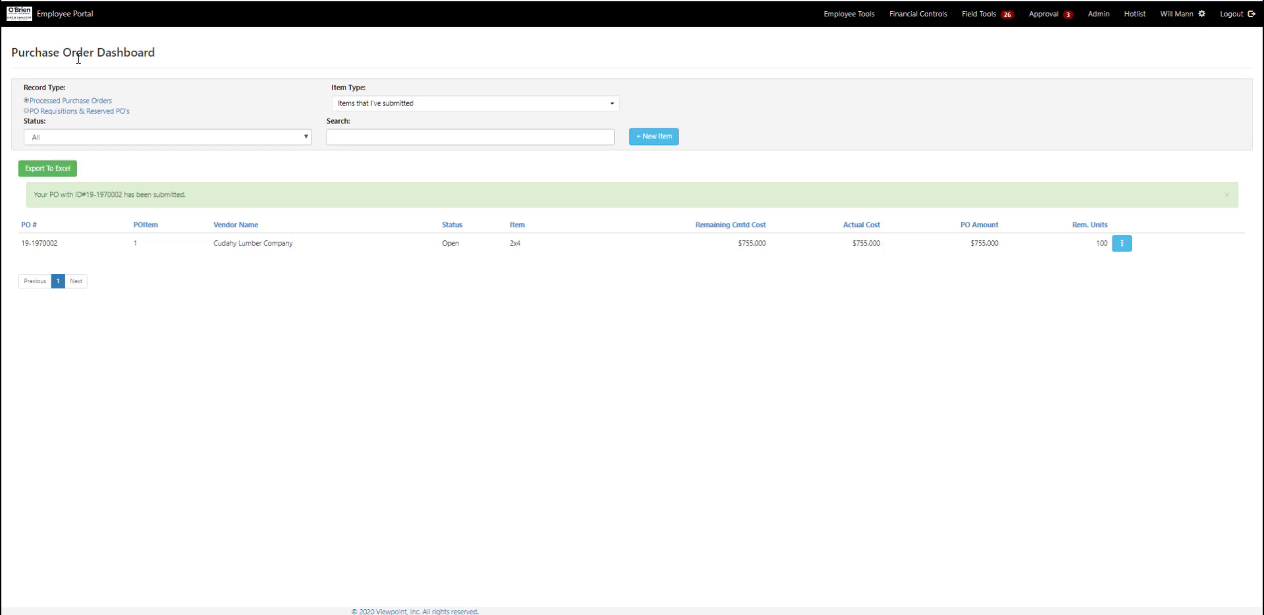
Create a new PO requisition with the description "Doors" and the note "Nestucca Bathroom 1", and save its header
{"action": "left_click", "coordinate": [29, 114]}
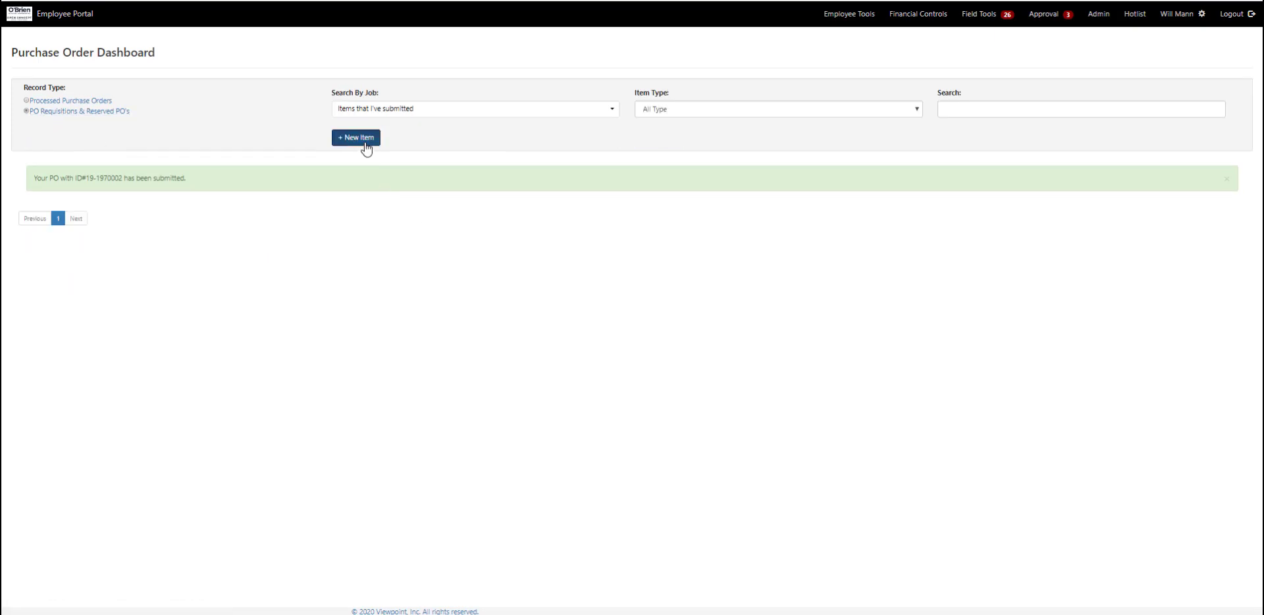
{"action": "left_click", "coordinate": [364, 141]}
{"action": "left_click", "coordinate": [361, 170]}
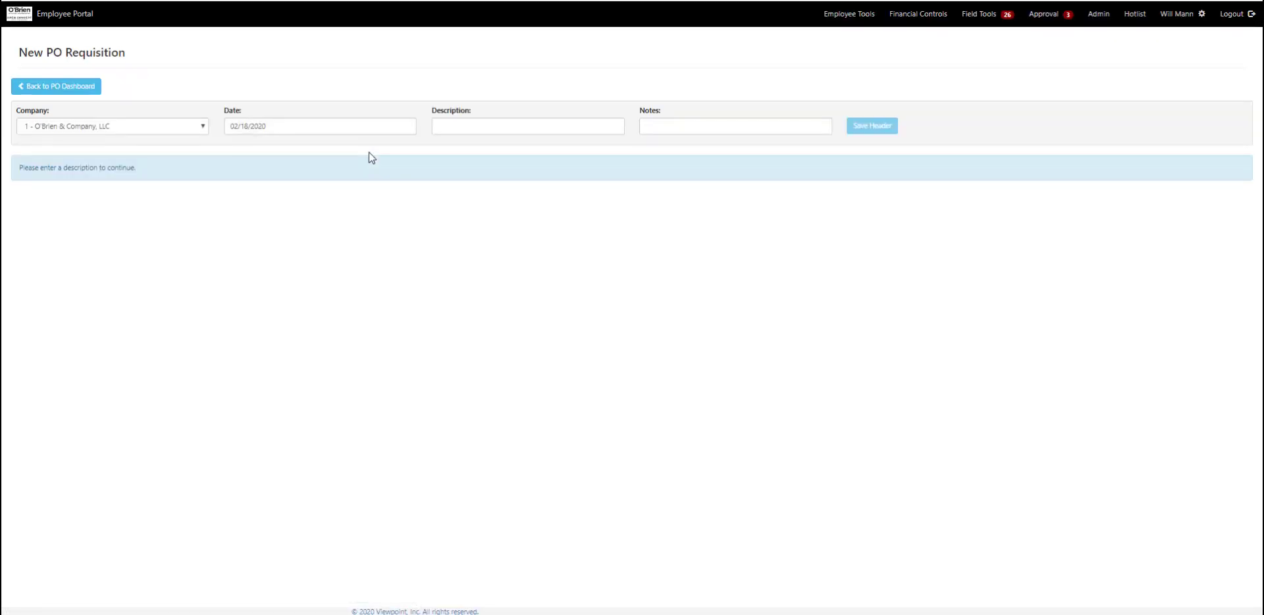
{"action": "left_click", "coordinate": [493, 130]}
{"action": "type", "text": "Doors"}
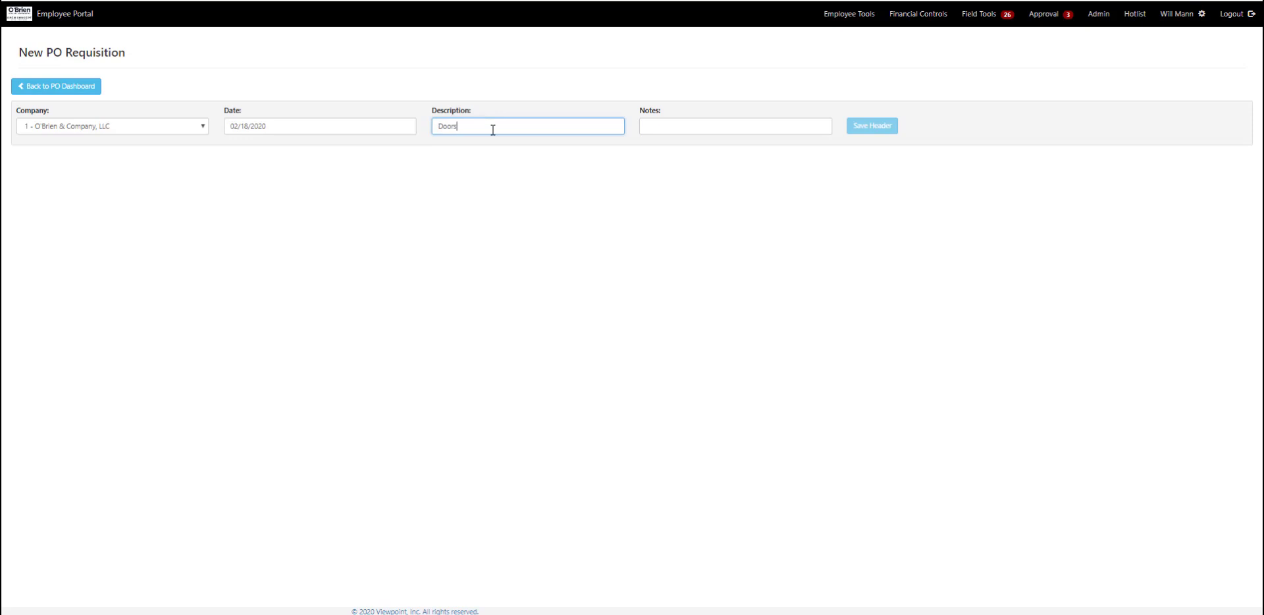
{"action": "left_click", "coordinate": [663, 129]}
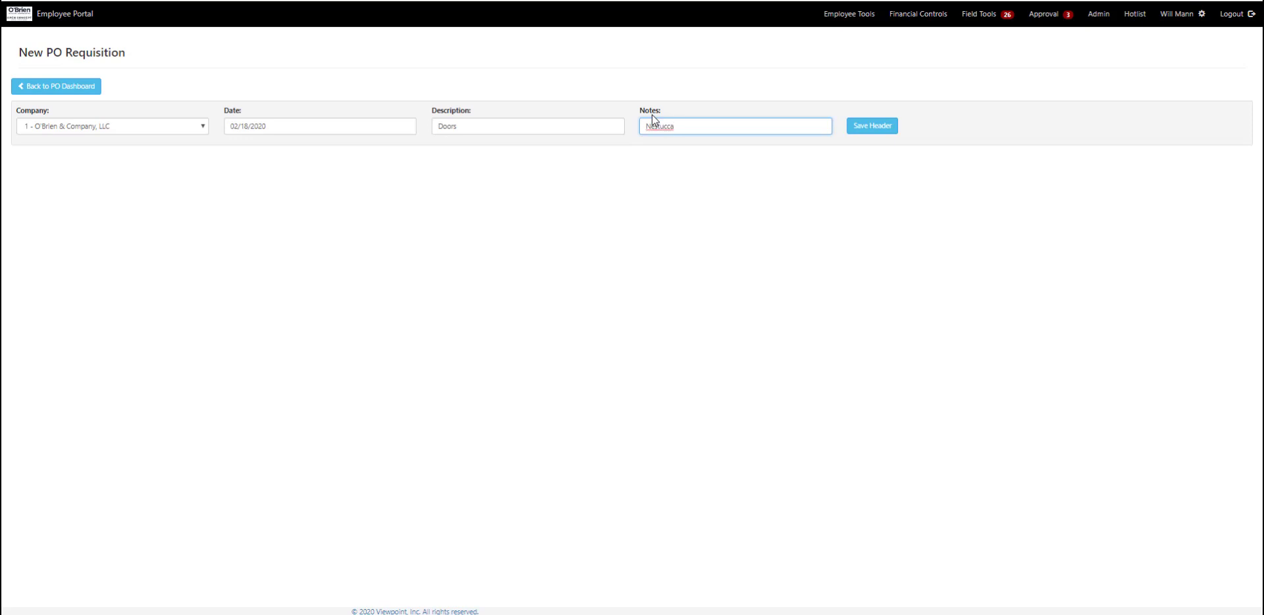
{"action": "type", "text": "Nestucca Bathroom 1"}
{"action": "left_click", "coordinate": [867, 130]}
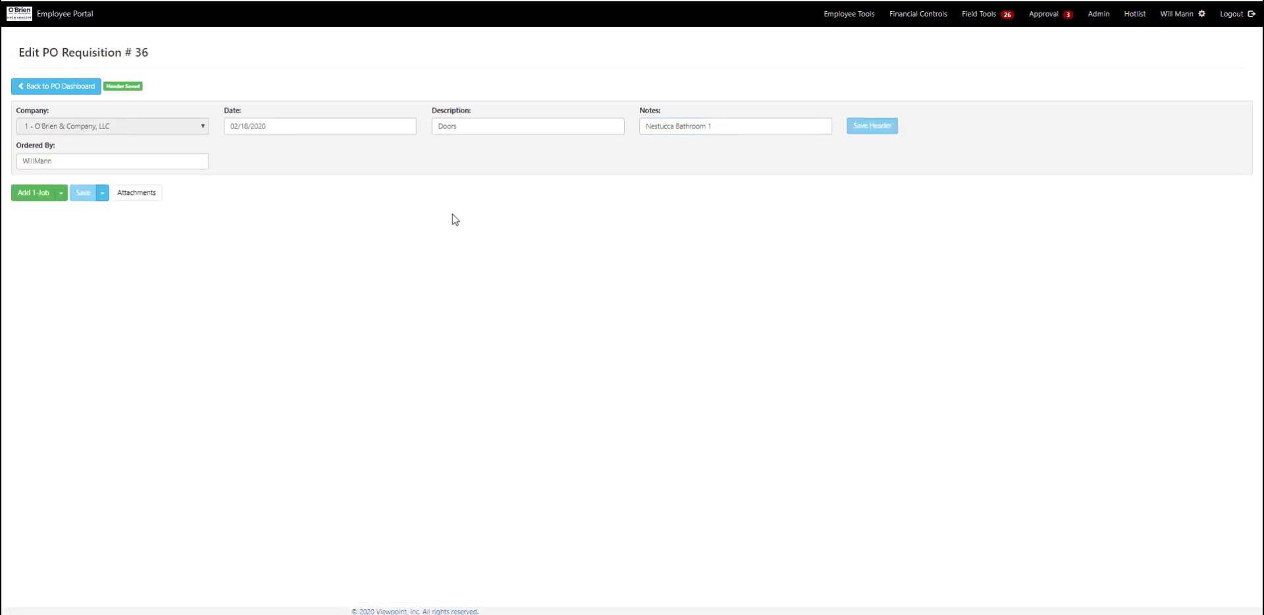
Add a job line item for company 1 - O'Brien & Company, LLC and job 19-197 - Nestucca K-8 School Expansion
{"action": "left_click", "coordinate": [35, 200]}
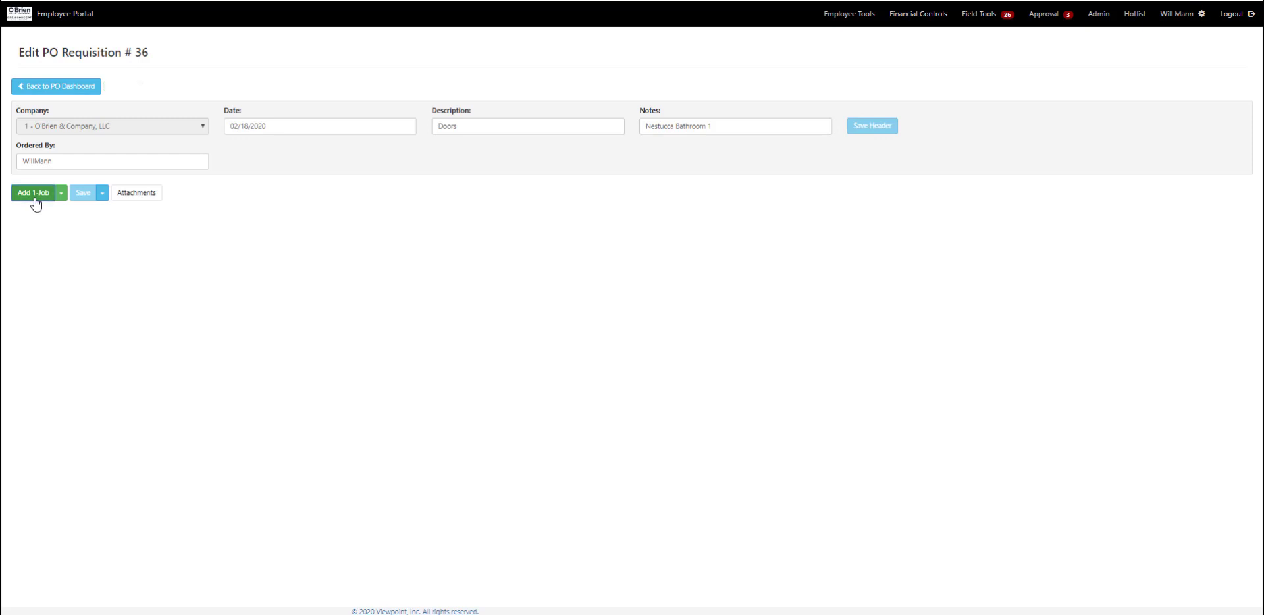
{"action": "left_click", "coordinate": [70, 244]}
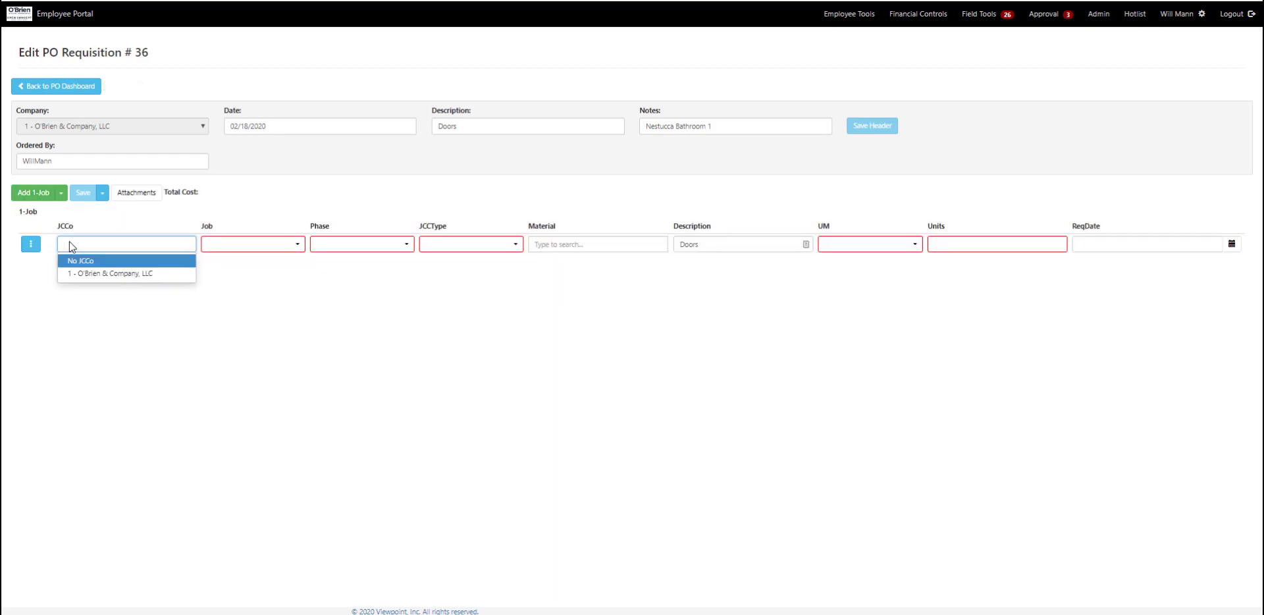
{"action": "left_click", "coordinate": [83, 273]}
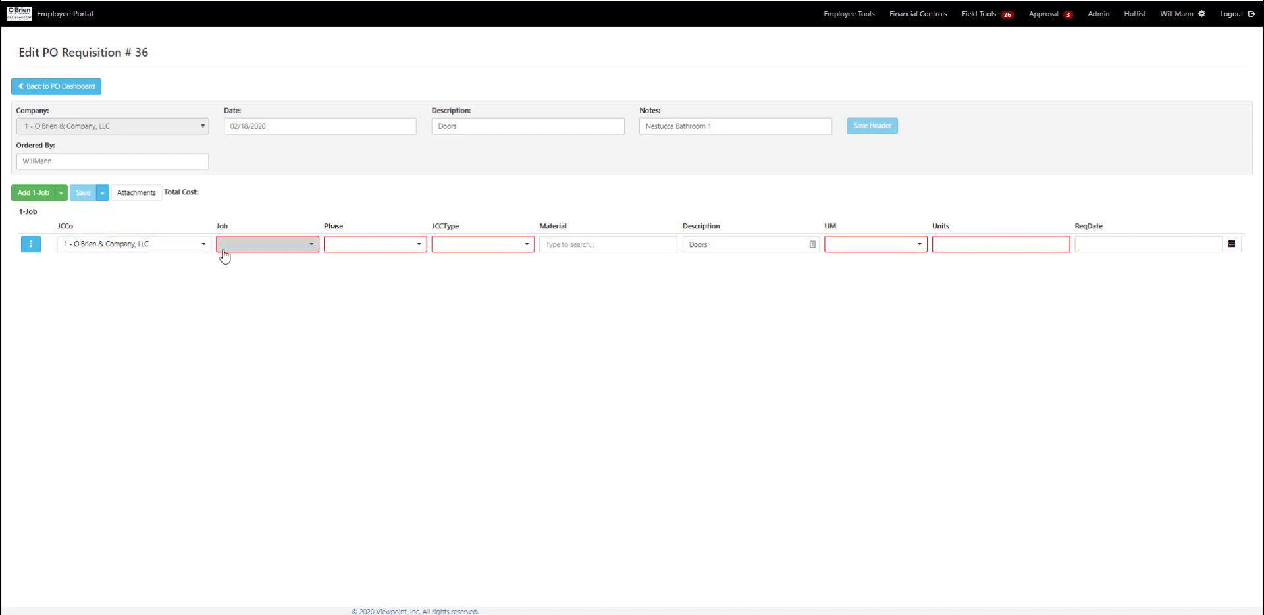
{"action": "left_click", "coordinate": [225, 255]}
{"action": "type", "text": "19-19"}
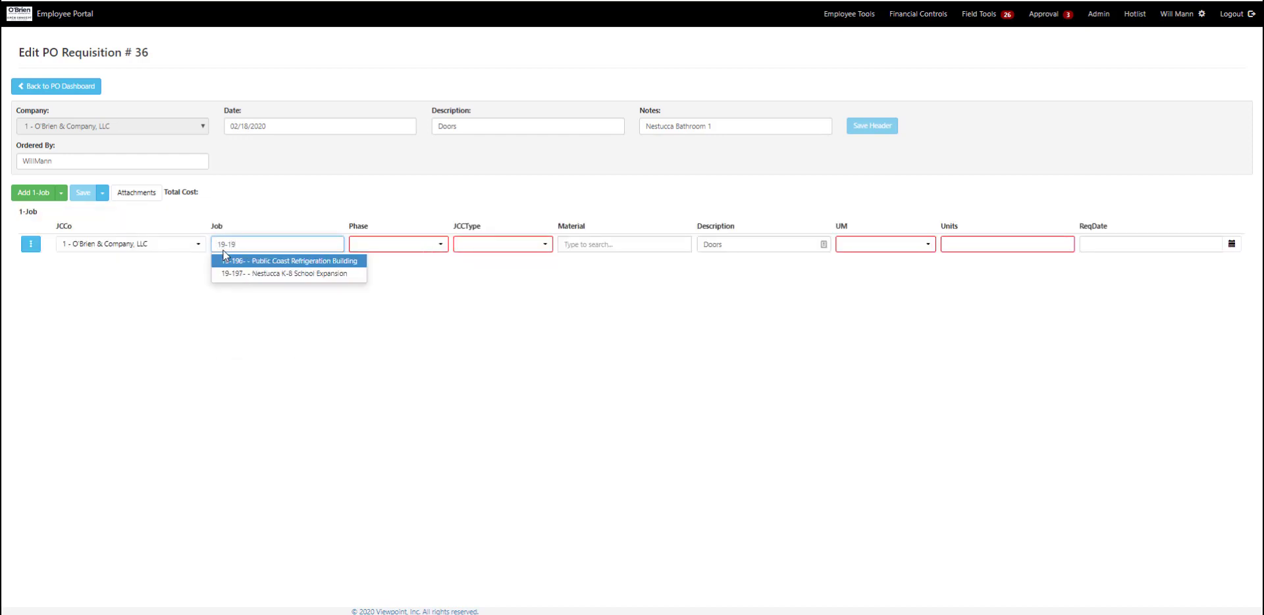
{"action": "left_click", "coordinate": [241, 273]}
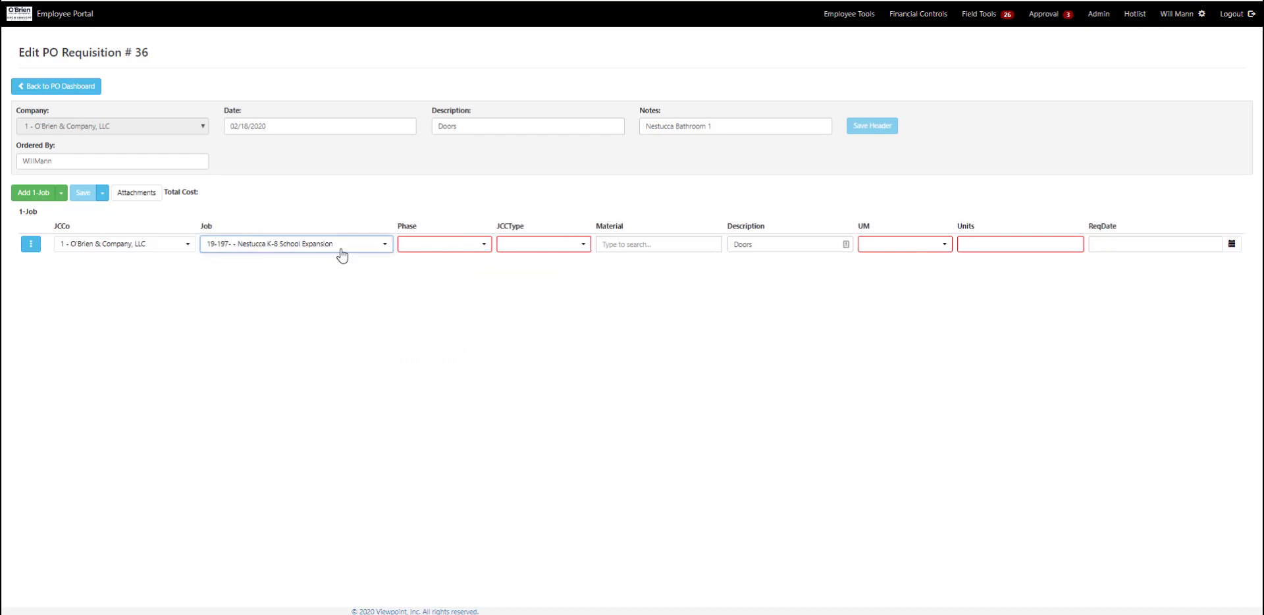
Assign the phase 084112 - Doors & Windows to the Doors line item
{"action": "left_click", "coordinate": [427, 248]}
{"action": "scroll", "coordinate": [541, 322], "scroll_direction": "down", "scroll_amount": 5}
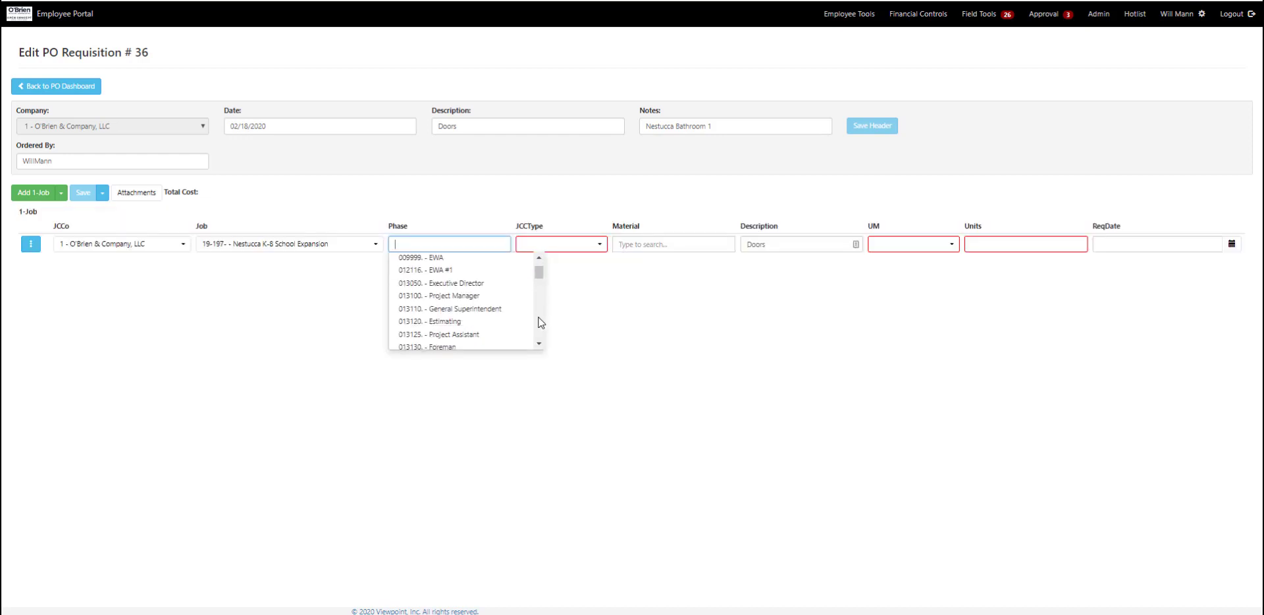
{"action": "scroll", "coordinate": [541, 322], "scroll_direction": "down", "scroll_amount": 3}
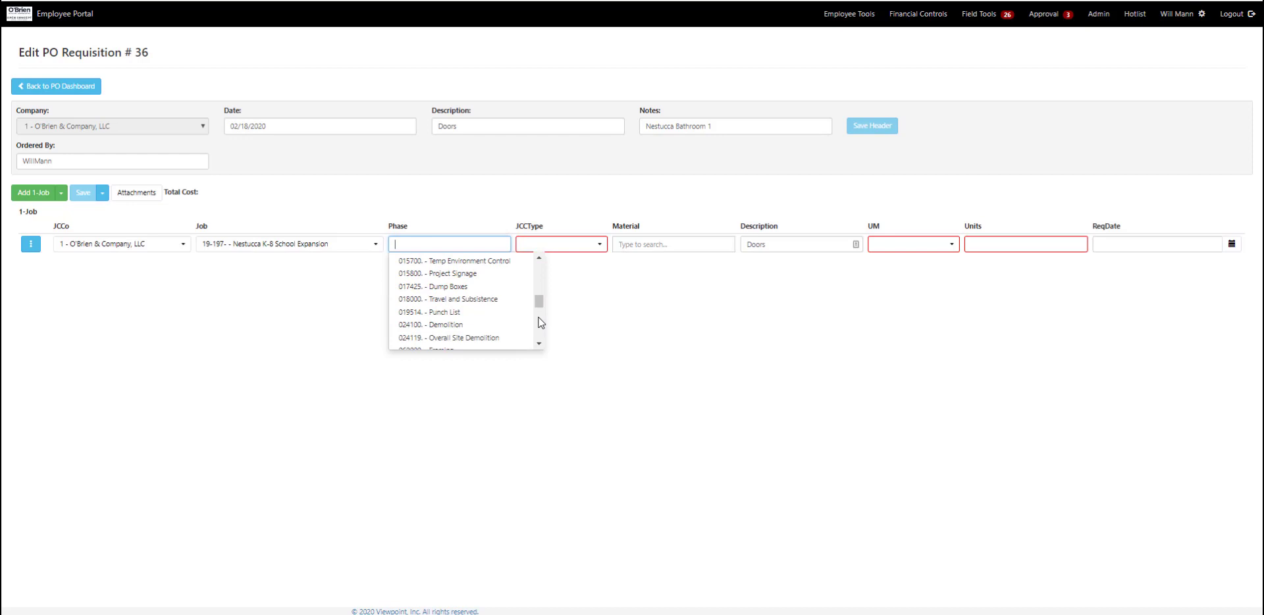
{"action": "scroll", "coordinate": [541, 323], "scroll_direction": "down", "scroll_amount": 4}
{"action": "left_click", "coordinate": [485, 338]}
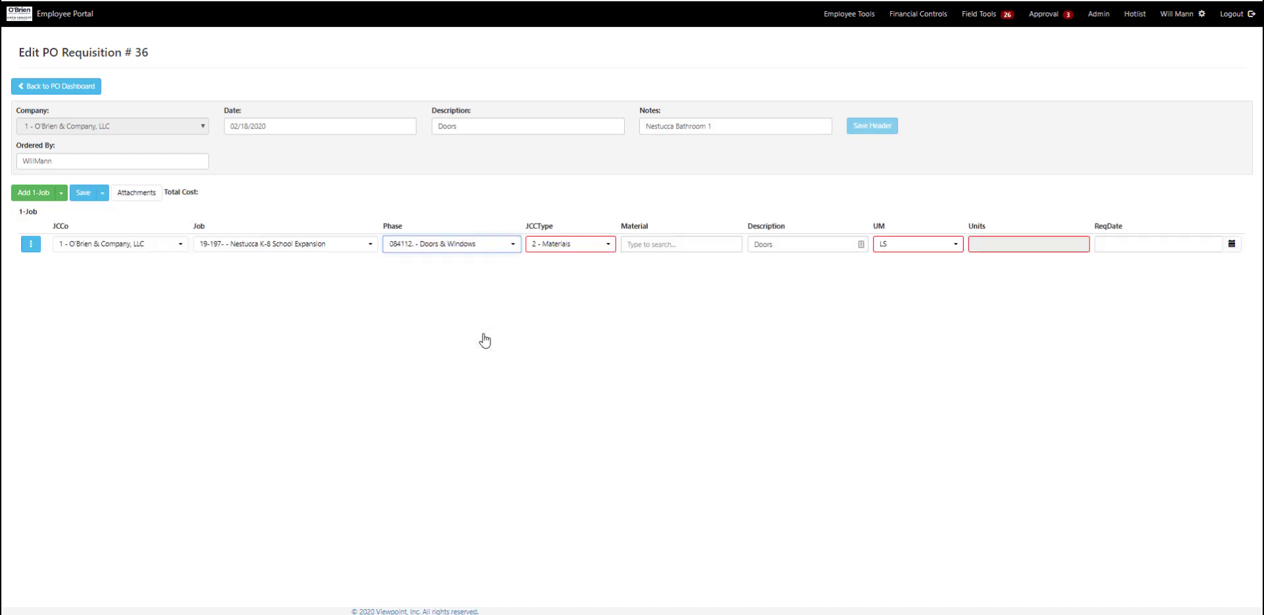
Set the Doors item's unit of measure to EA - Each and its quantity to 2 units
{"action": "left_click", "coordinate": [900, 247]}
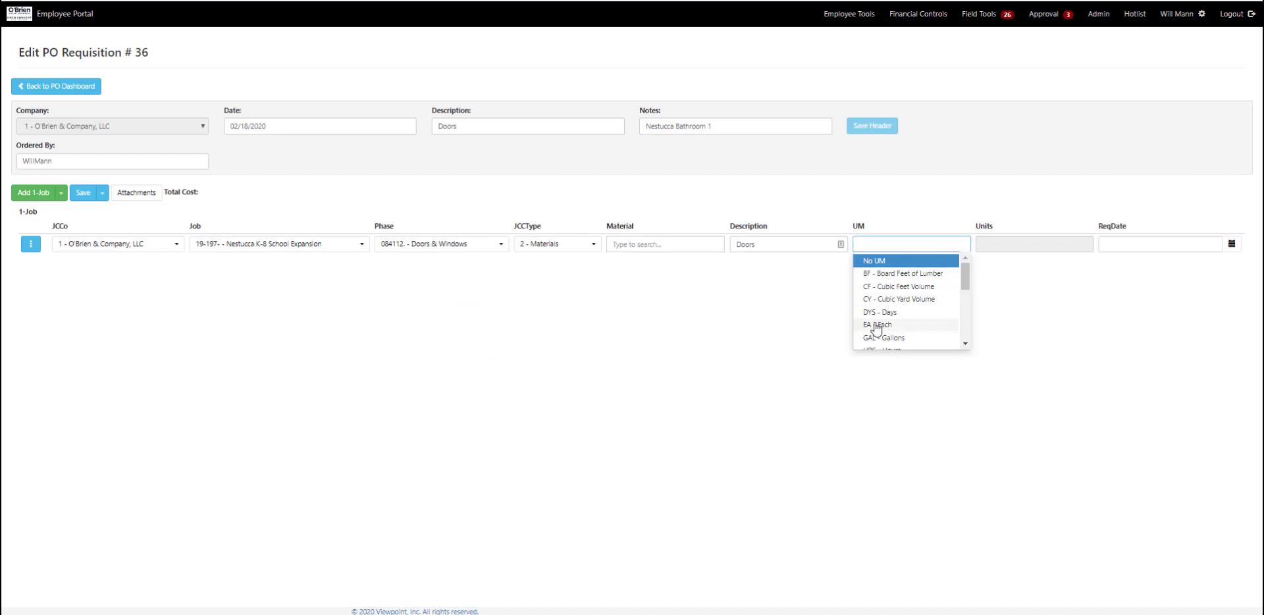
{"action": "left_click", "coordinate": [876, 326]}
{"action": "left_click", "coordinate": [1001, 243]}
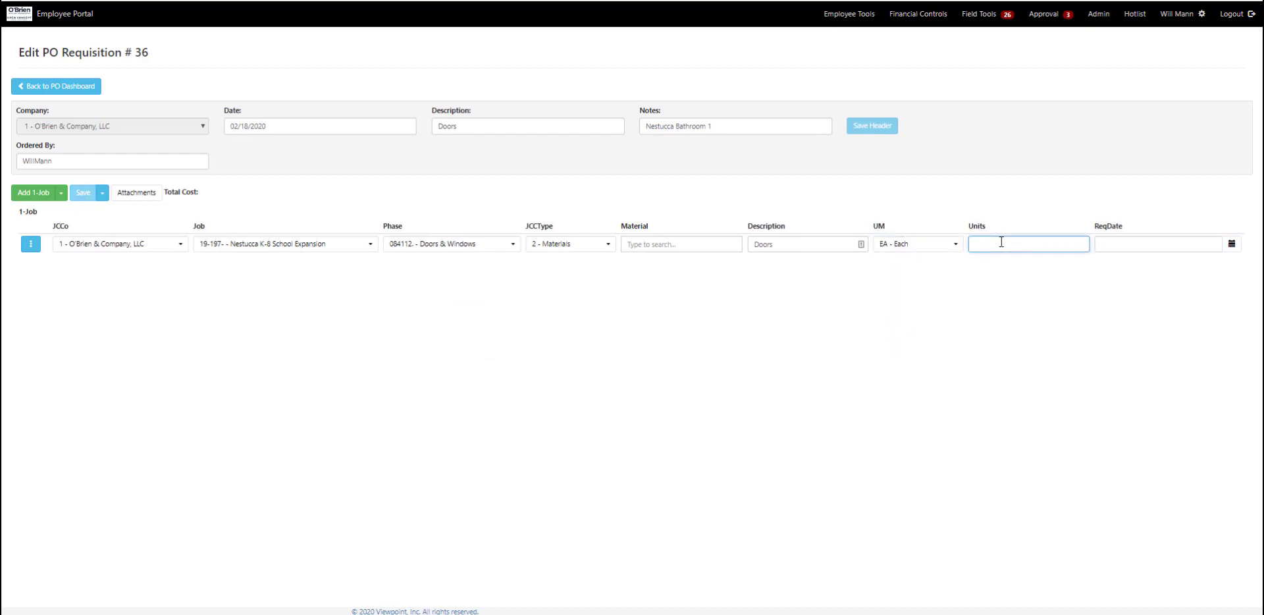
{"action": "type", "text": "2"}
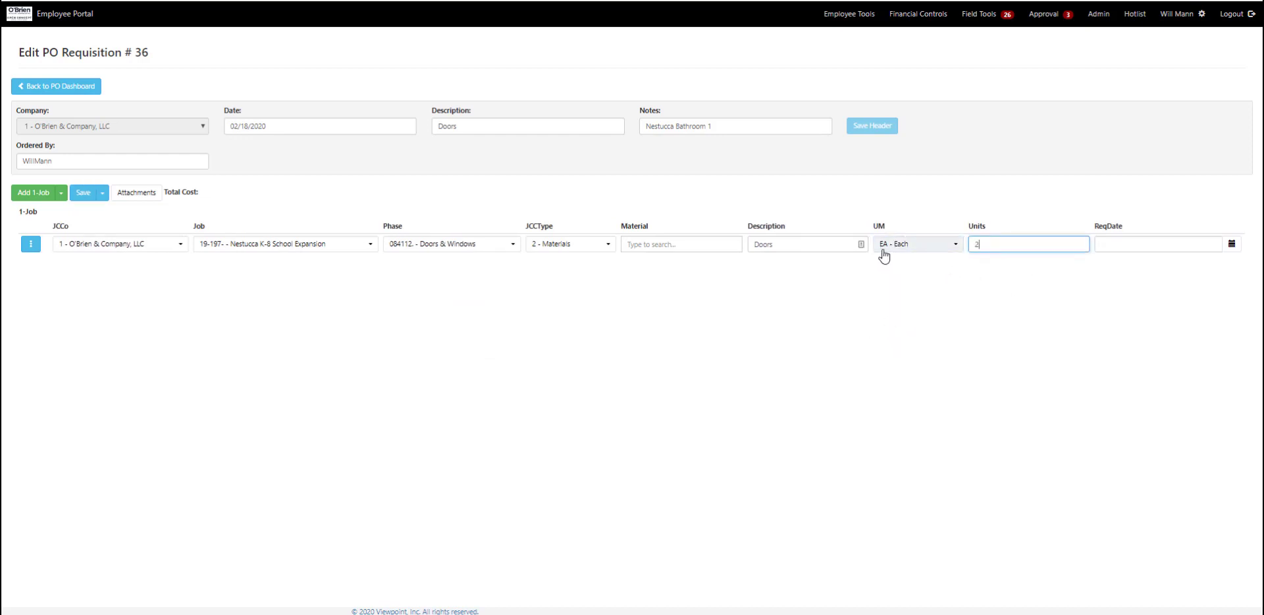
{"action": "left_click", "coordinate": [621, 304]}
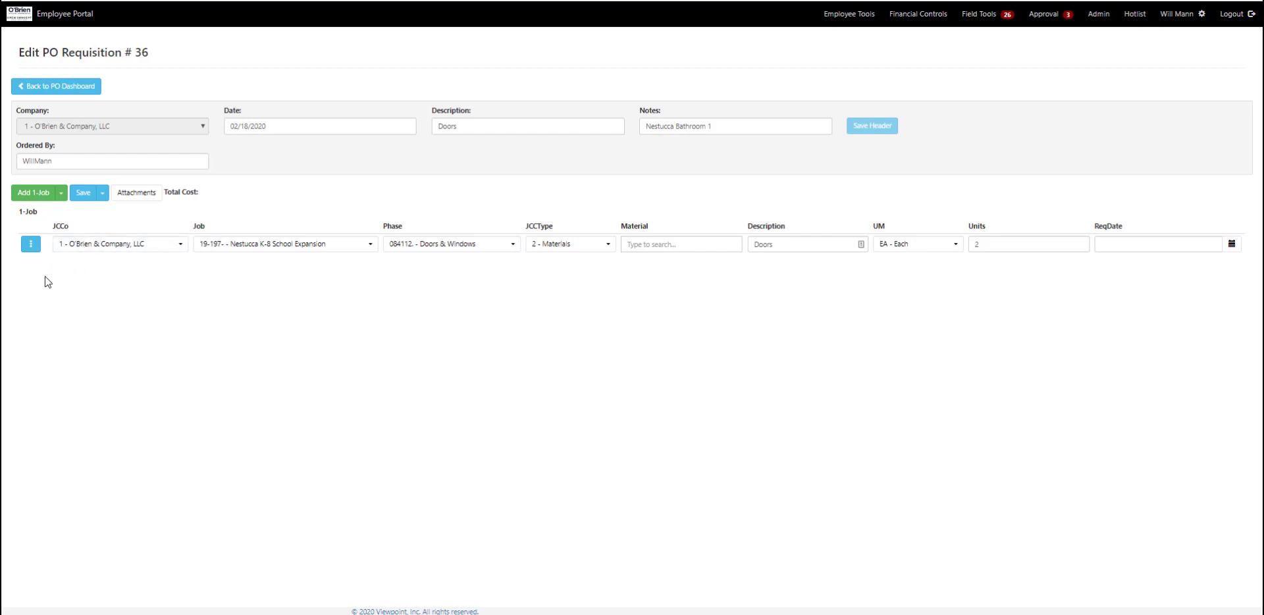
Save the Doors requisition and list the PO requisitions and reserved POs on the Purchase Order Dashboard
{"action": "left_click", "coordinate": [30, 245]}
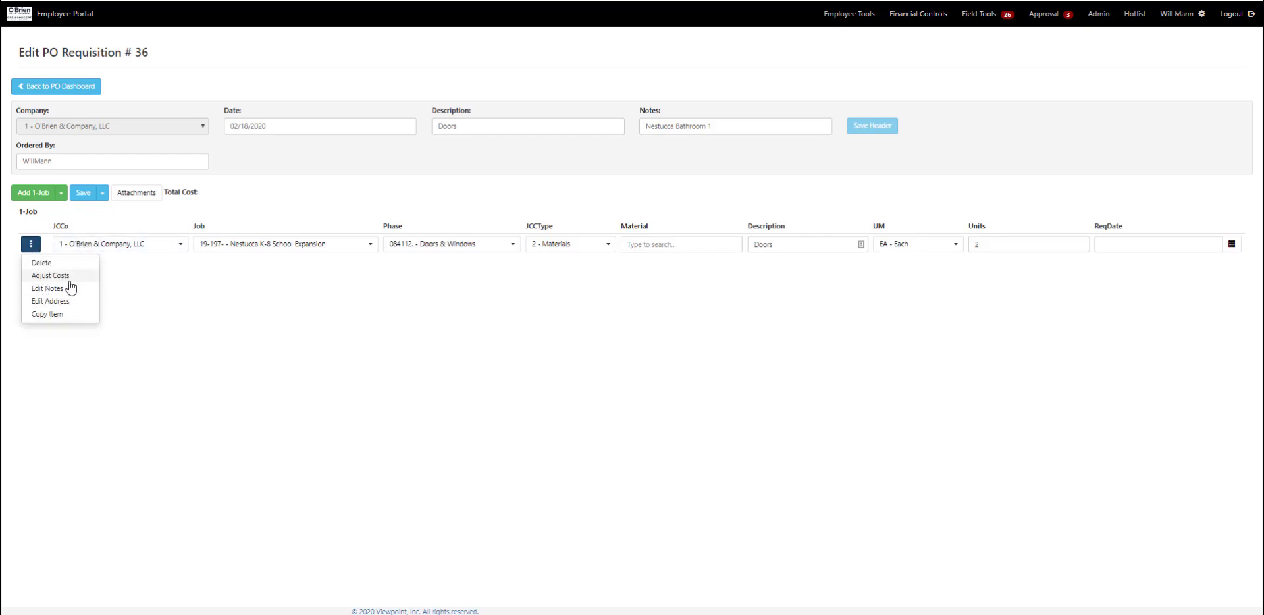
{"action": "left_click", "coordinate": [221, 300]}
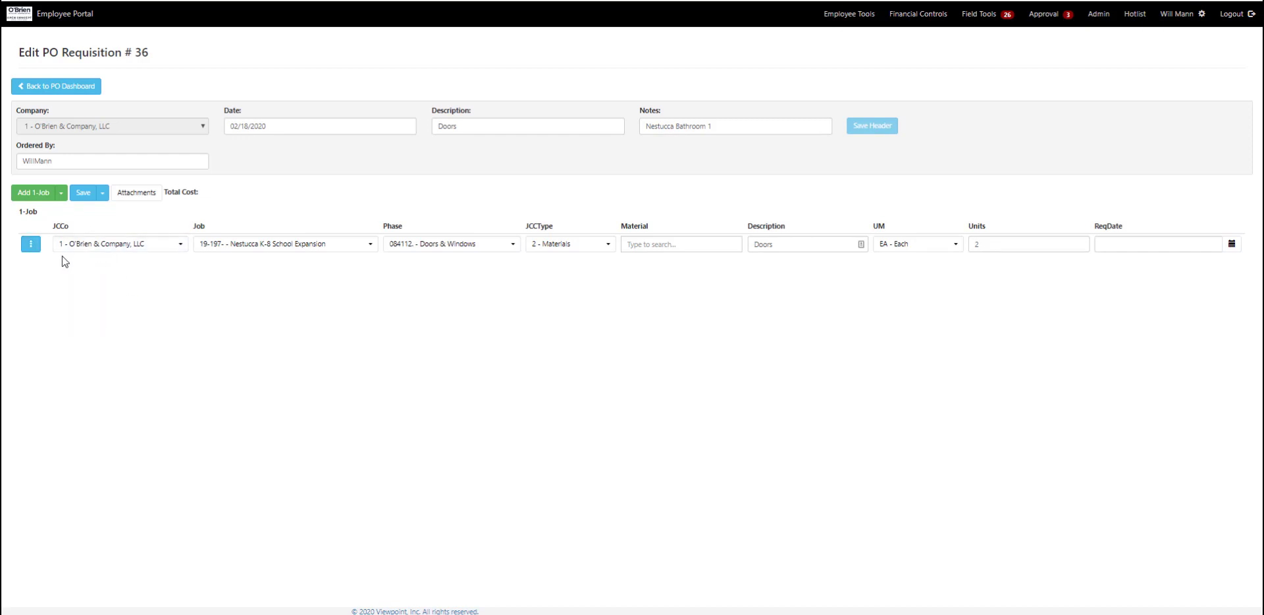
{"action": "left_click", "coordinate": [83, 192]}
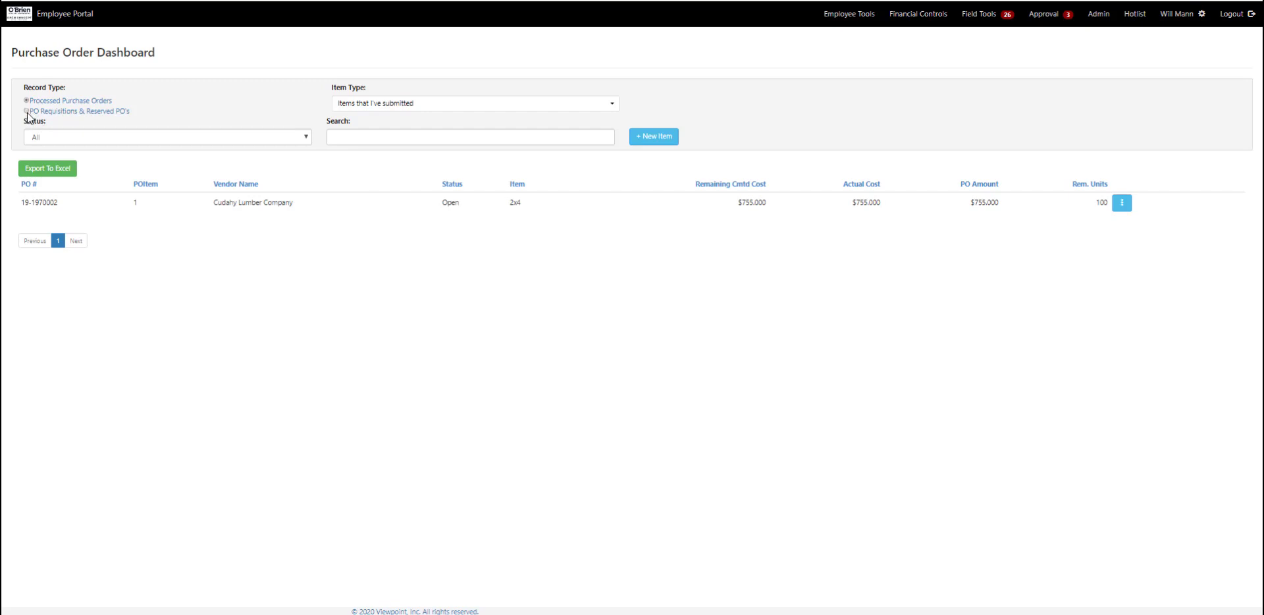
{"action": "left_click", "coordinate": [26, 111]}
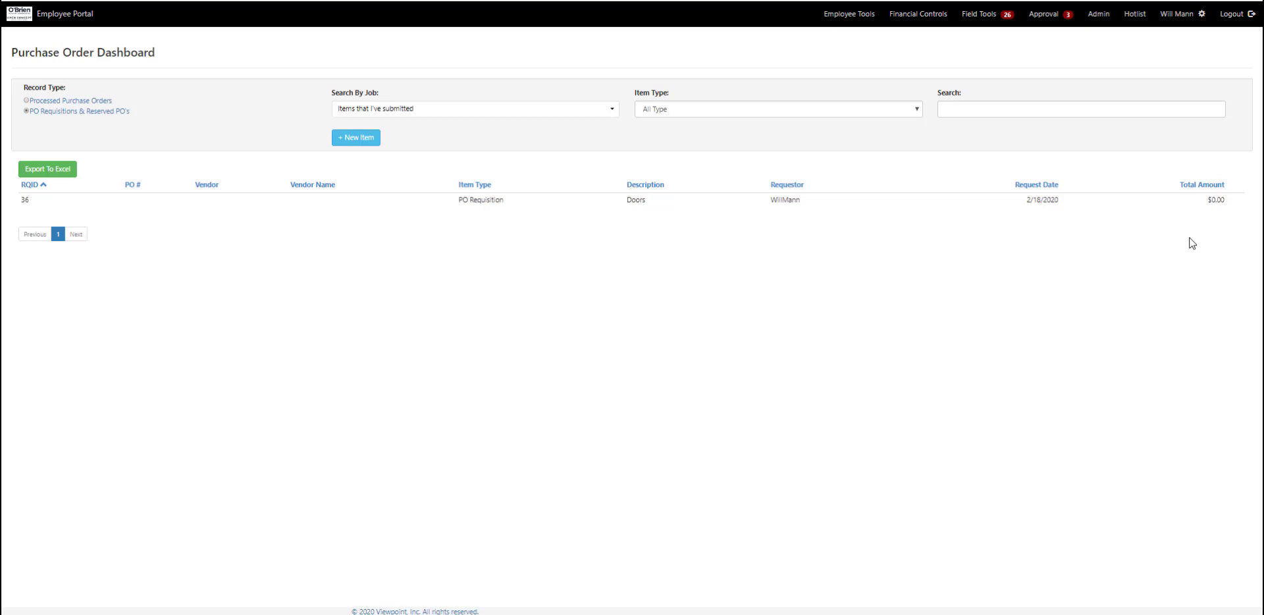
In the Purchasing Agent dashboard, select the pending Doors requisition and start a purchase order from it
{"action": "left_click", "coordinate": [989, 22]}
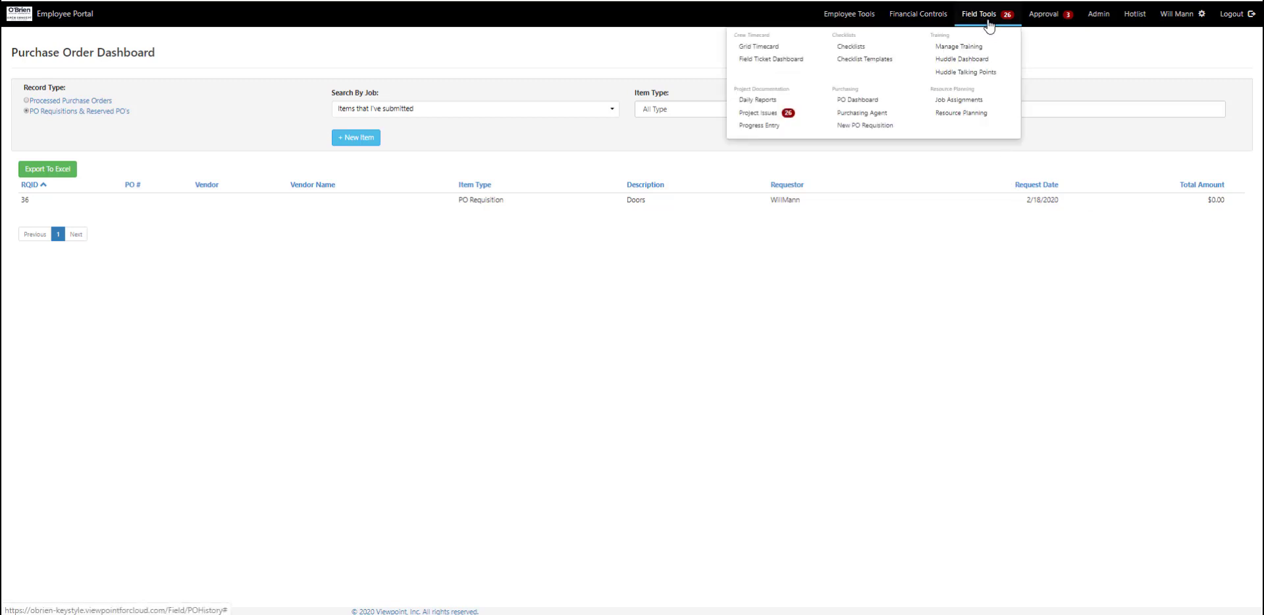
{"action": "left_click", "coordinate": [866, 115]}
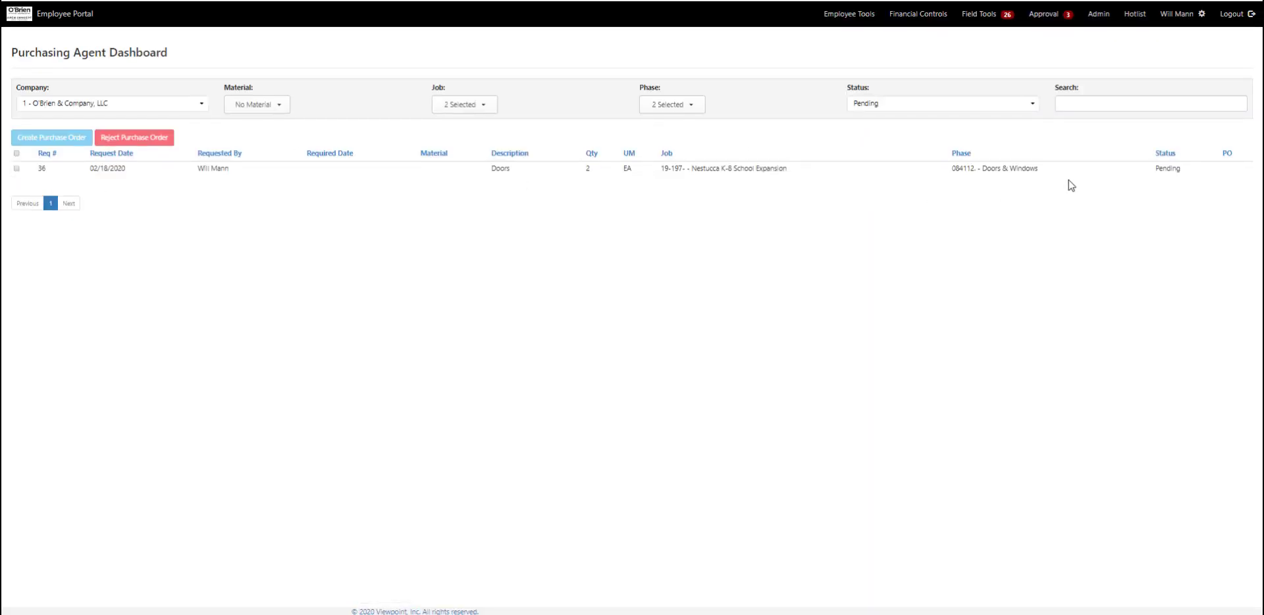
{"action": "left_click", "coordinate": [16, 169]}
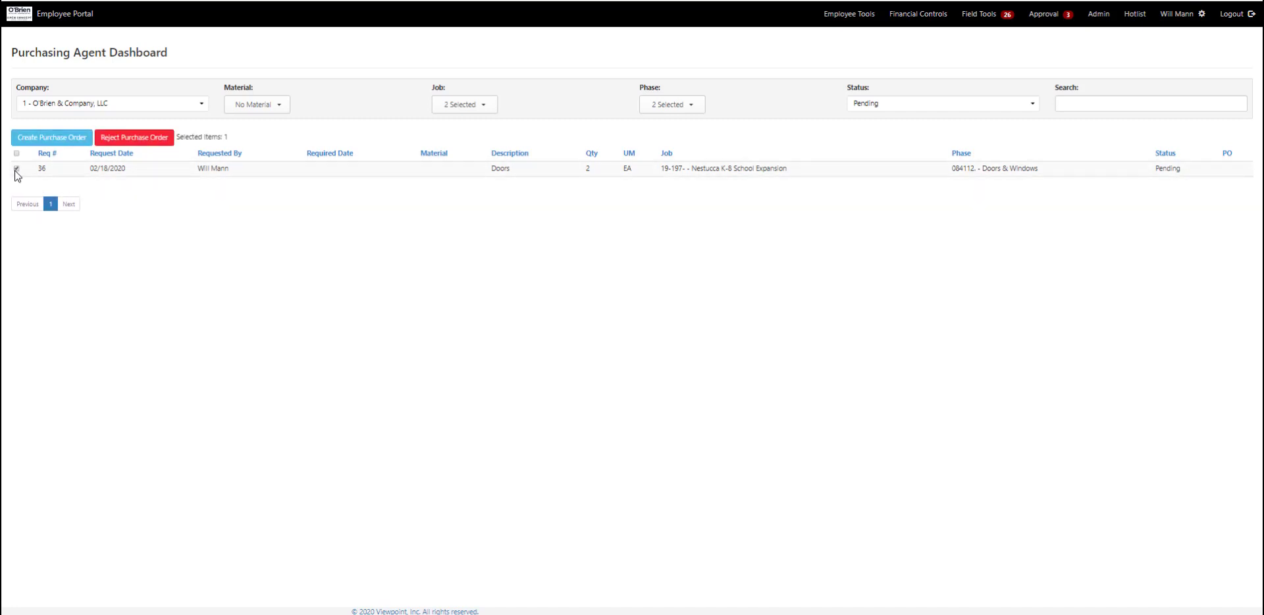
{"action": "left_click", "coordinate": [50, 137]}
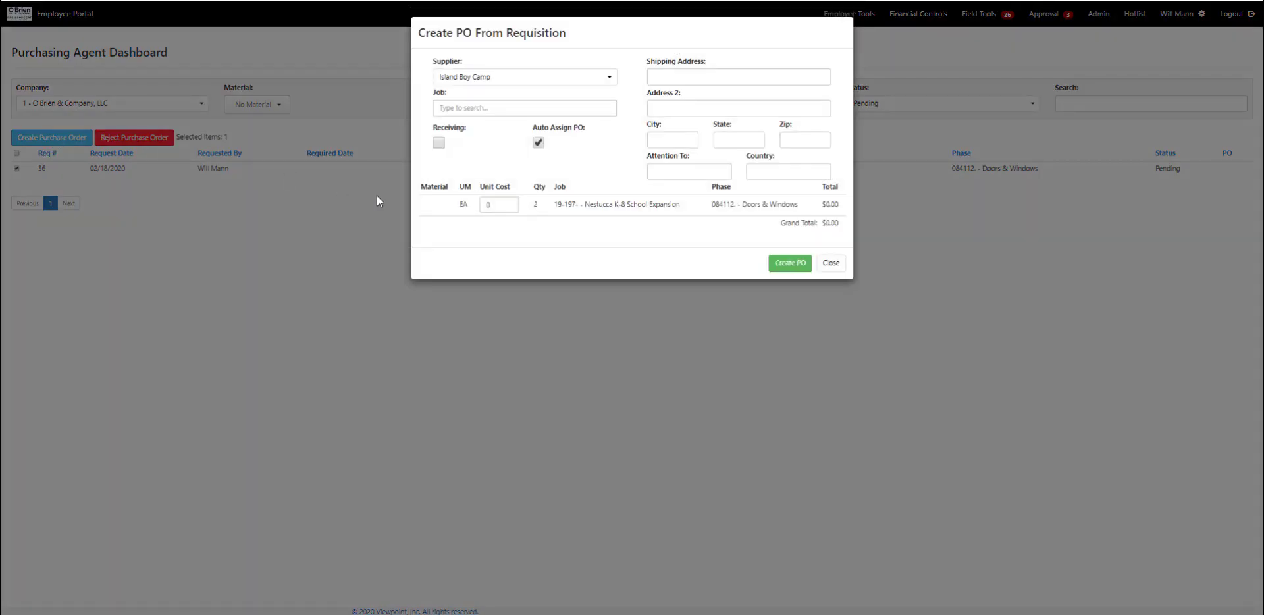
Set the purchase order's supplier to Bay View Door & Millwork Co. Inc and its job to 19-197 - Nestucca K-8 School Expansion
{"action": "left_click", "coordinate": [611, 78]}
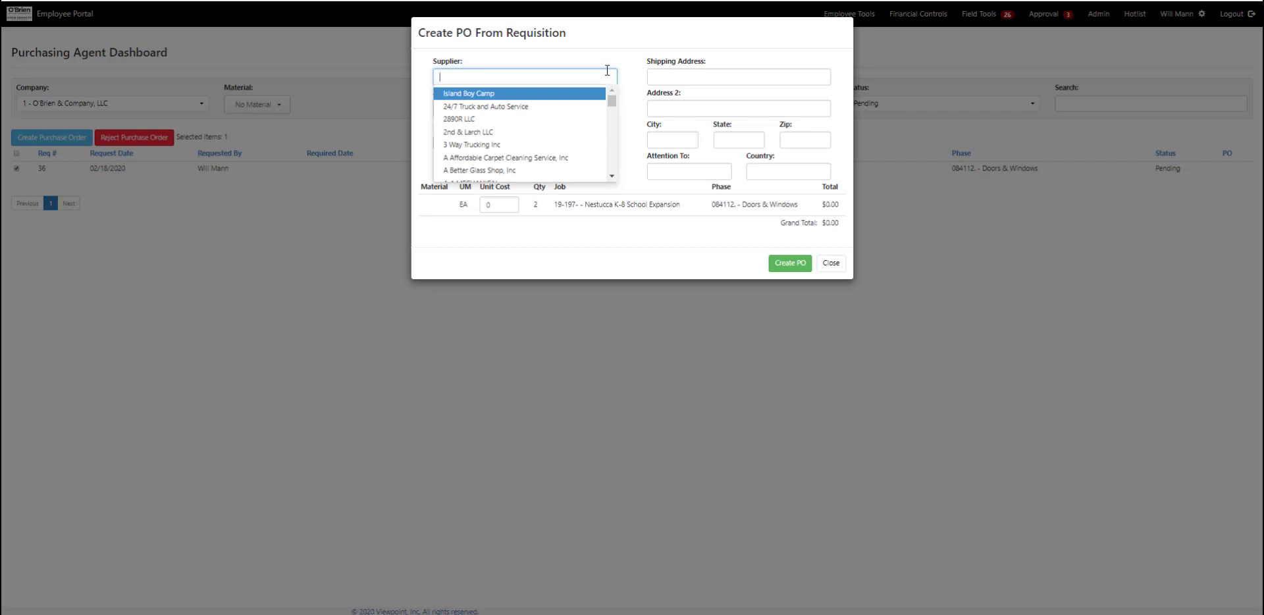
{"action": "type", "text": "door"}
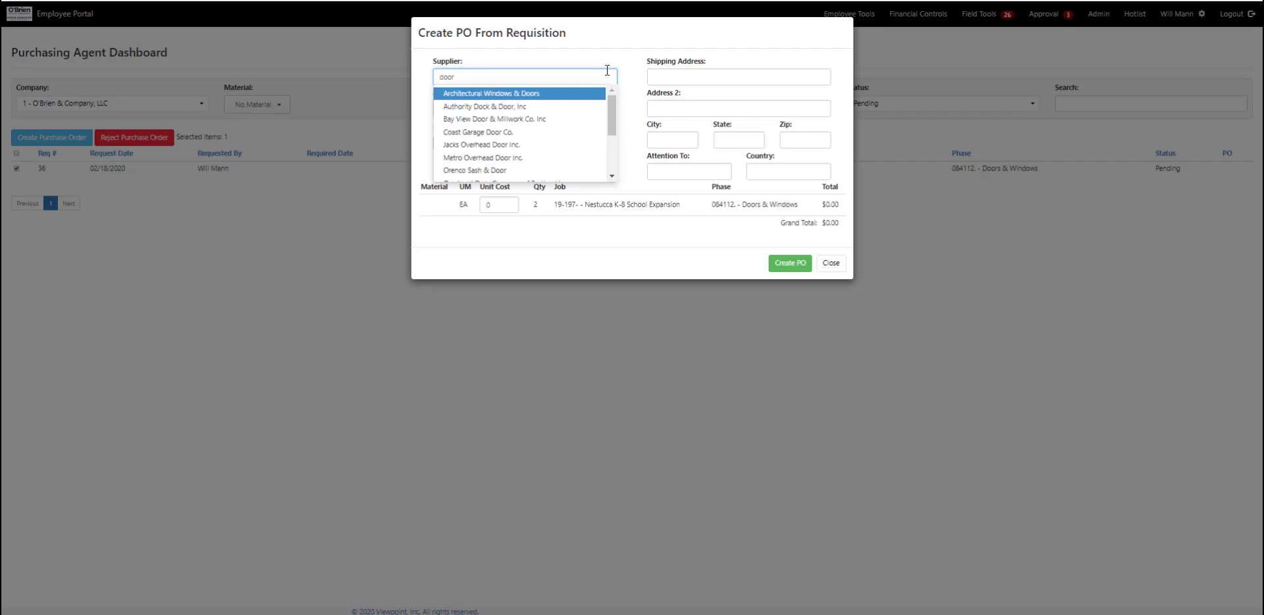
{"action": "left_click", "coordinate": [563, 119]}
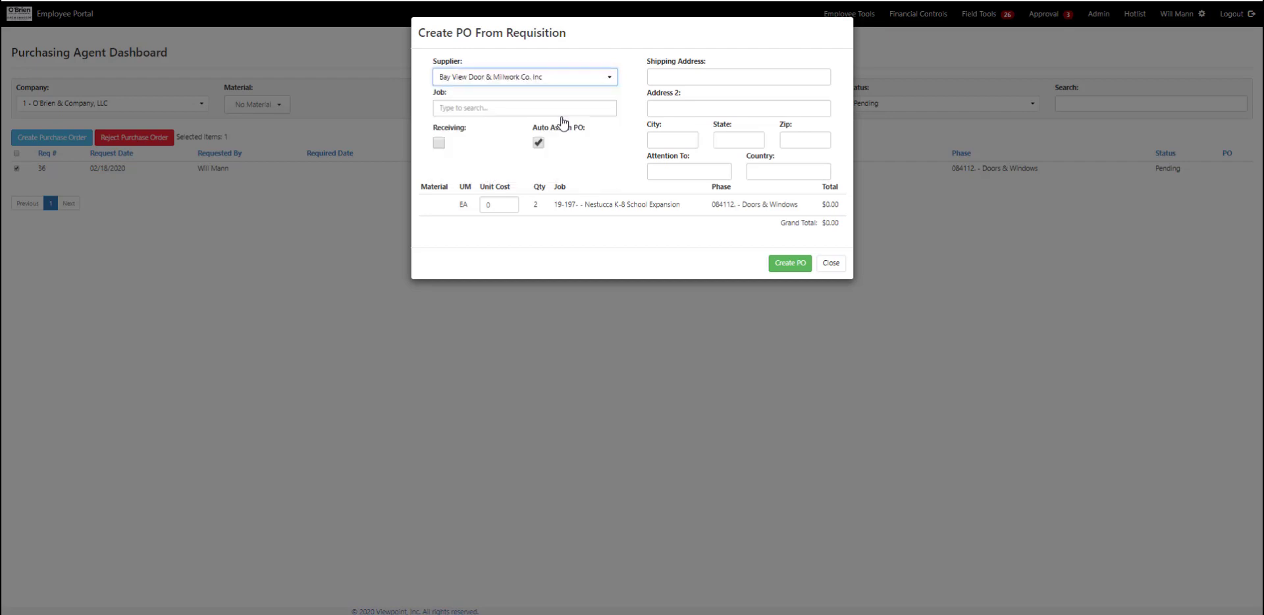
{"action": "left_click", "coordinate": [567, 108]}
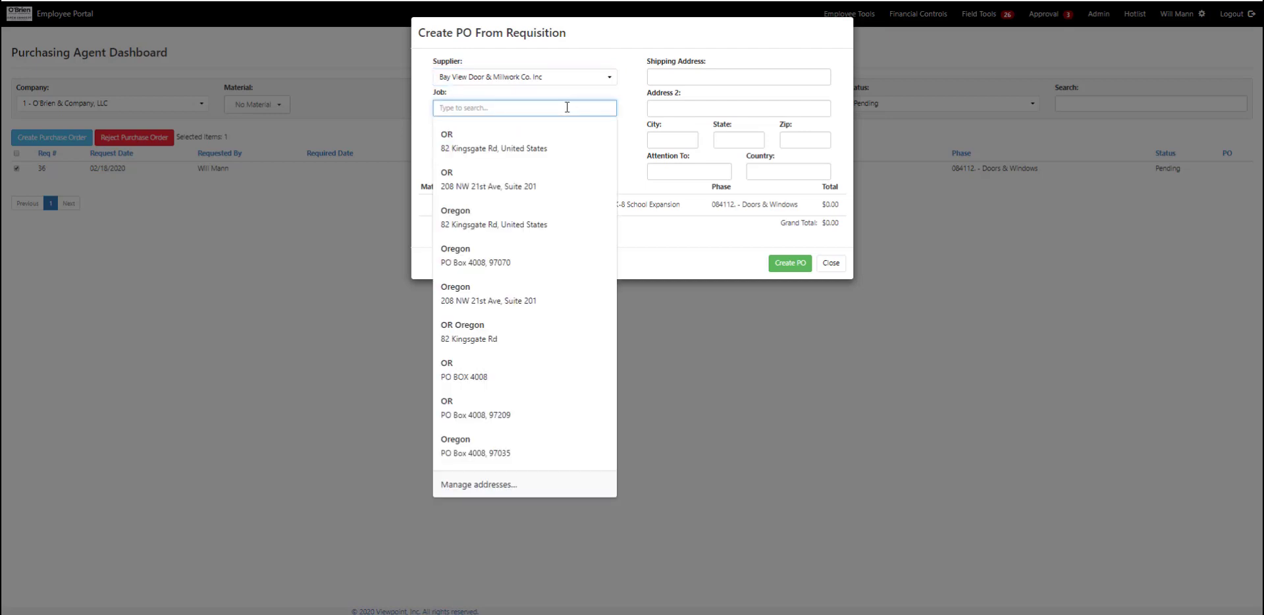
{"action": "type", "text": "19-19"}
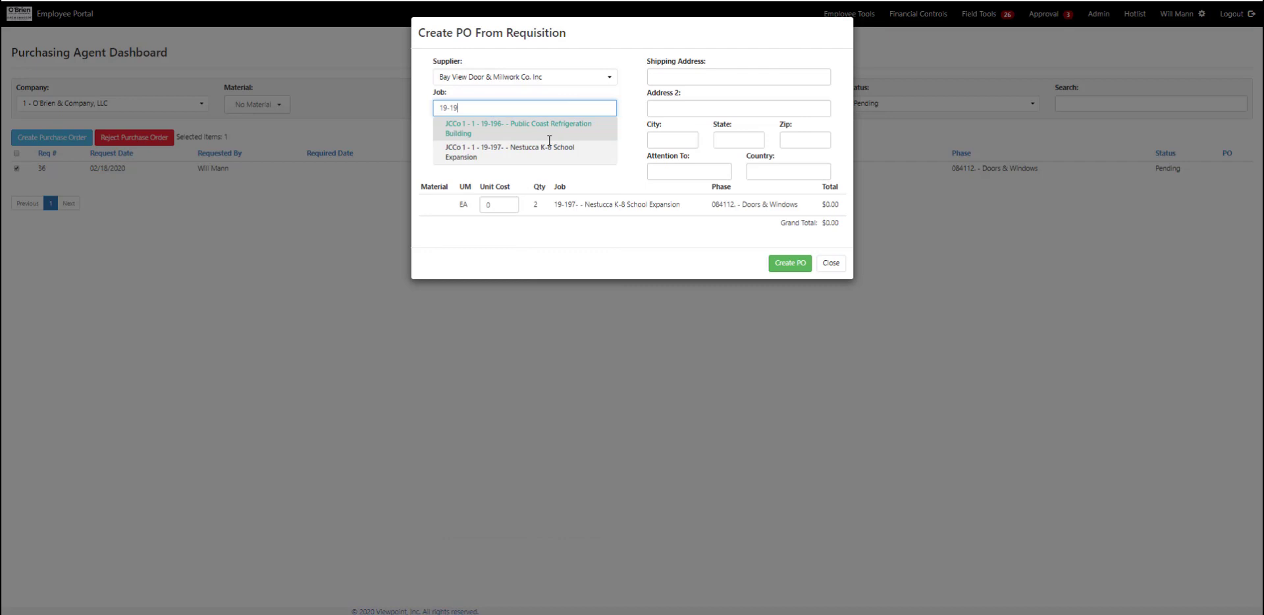
{"action": "left_click", "coordinate": [548, 149]}
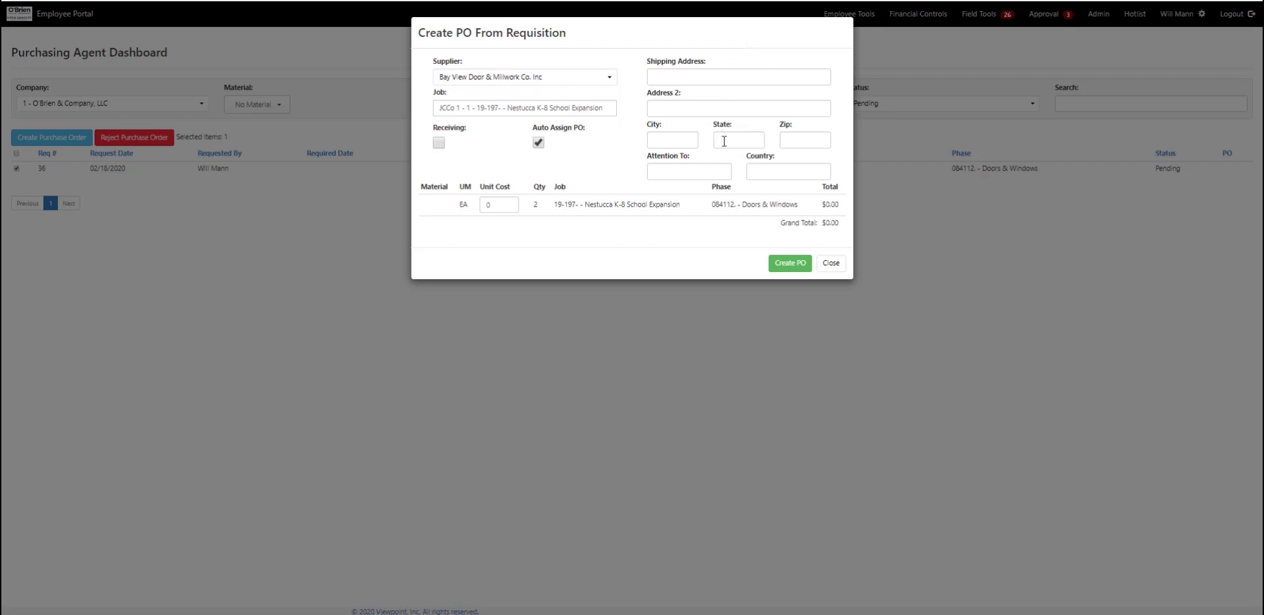
Set the Doors item's unit cost to 675 and create the purchase order
{"action": "double_click", "coordinate": [499, 204]}
{"action": "type", "text": "675"}
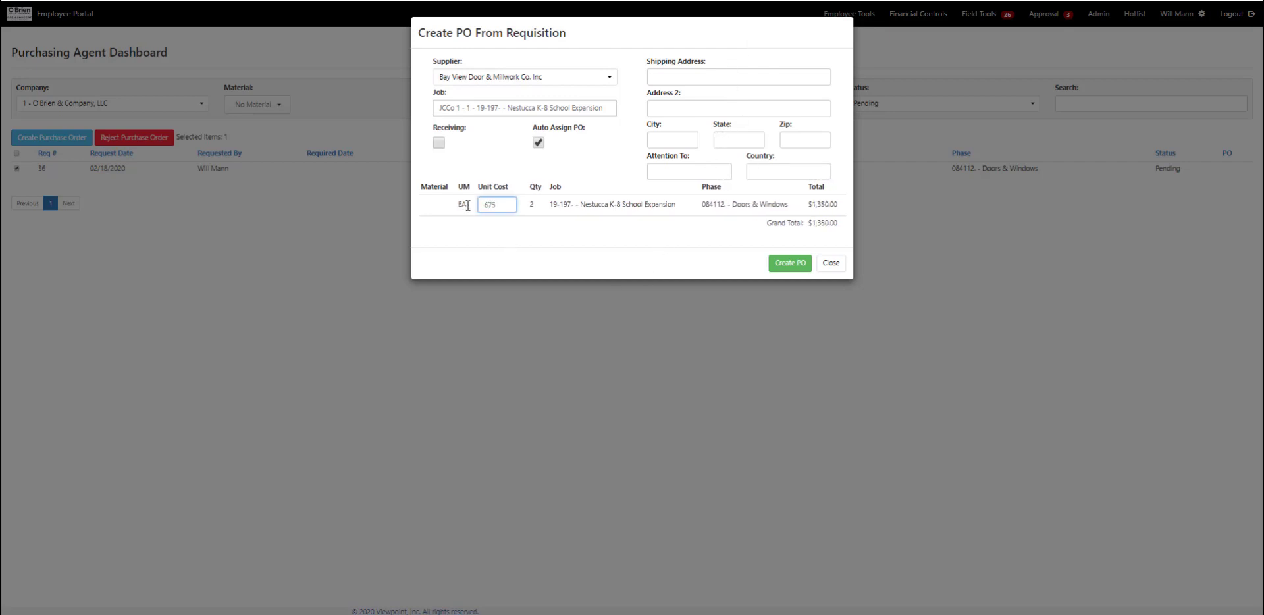
{"action": "left_click", "coordinate": [780, 261]}
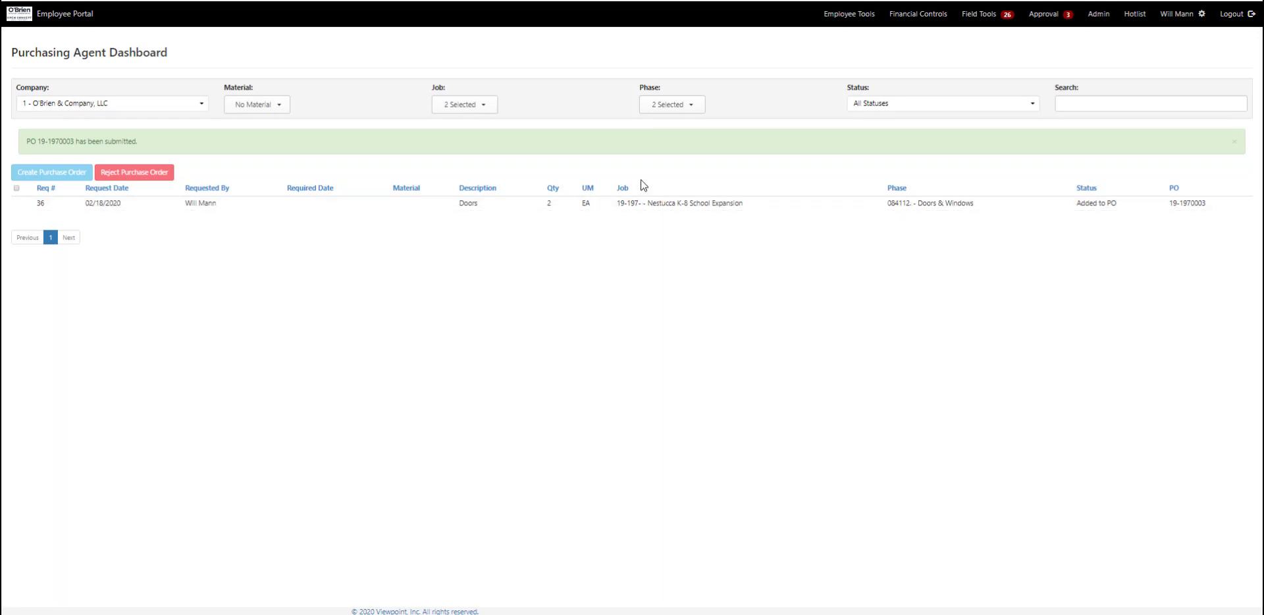
From the Purchase Order Dashboard, print the Bay View Door & Millwork purchase order as a PDF and open the downloaded file
{"action": "left_click", "coordinate": [992, 18]}
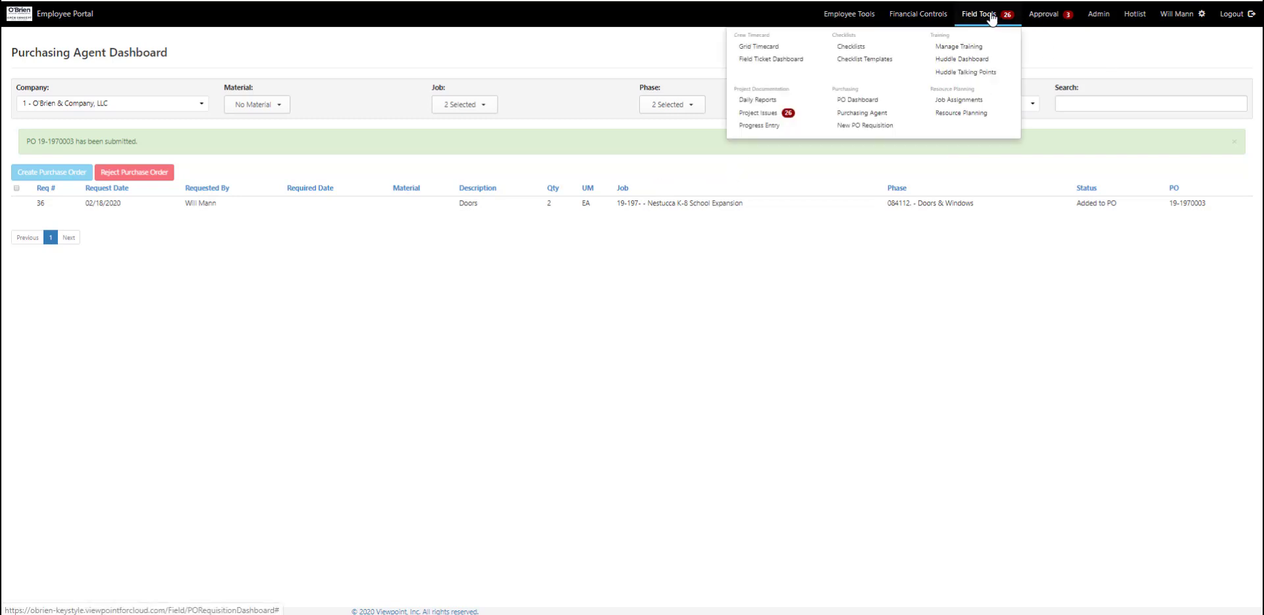
{"action": "left_click", "coordinate": [853, 101]}
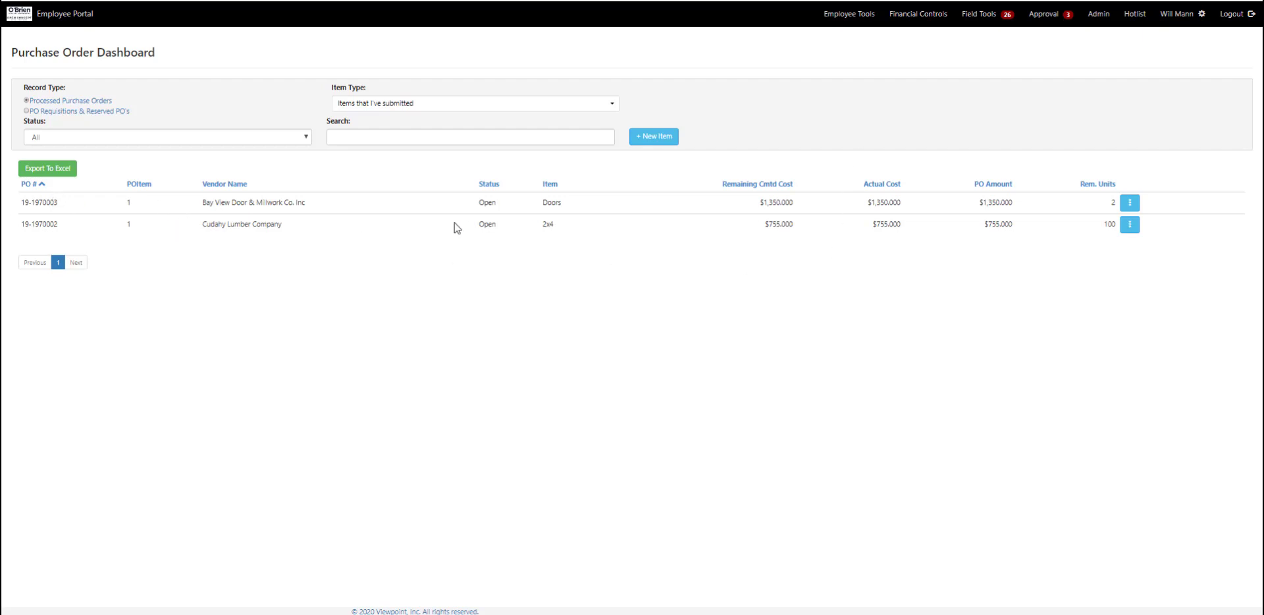
{"action": "left_click", "coordinate": [1129, 203]}
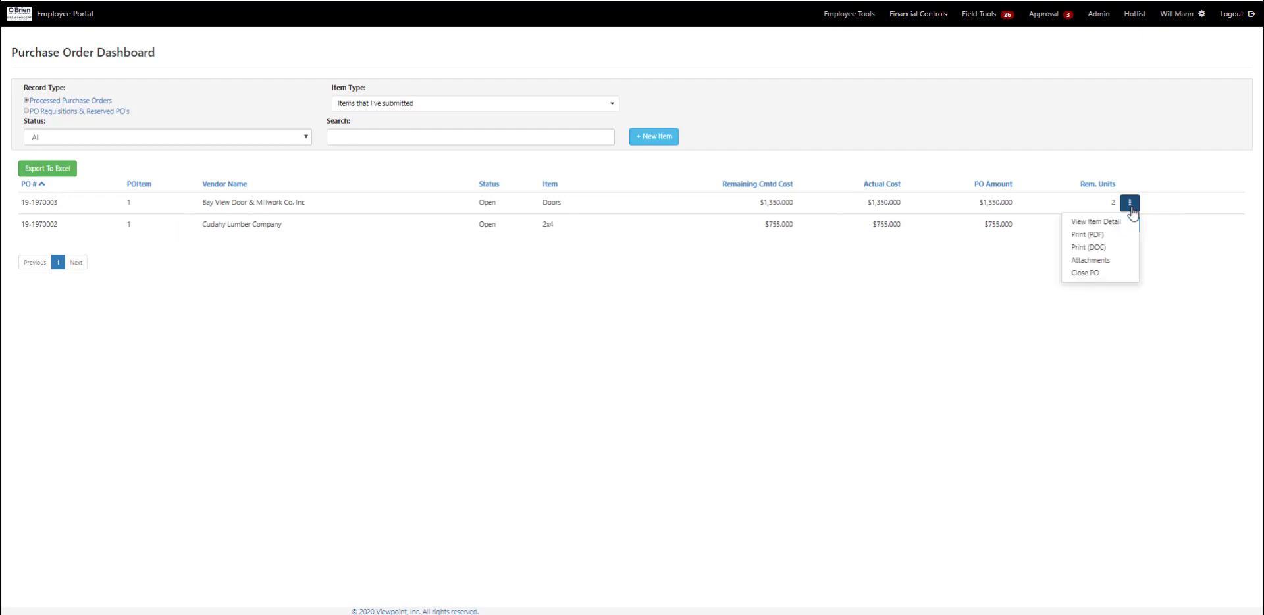
{"action": "left_click", "coordinate": [1095, 236]}
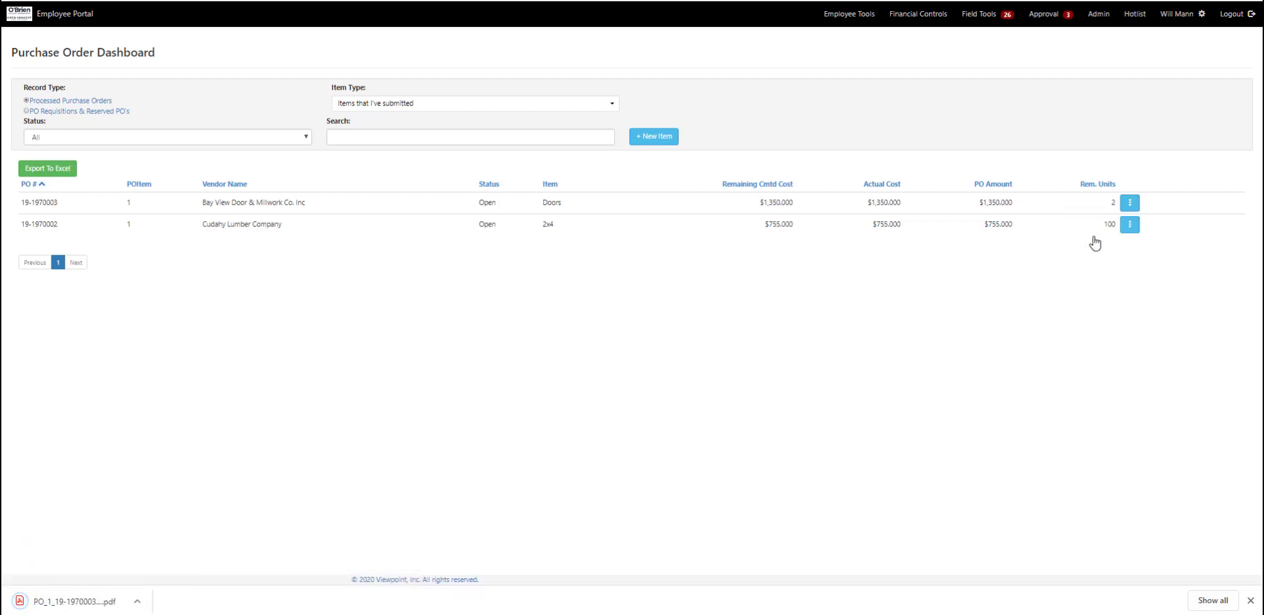
{"action": "left_click", "coordinate": [102, 602]}
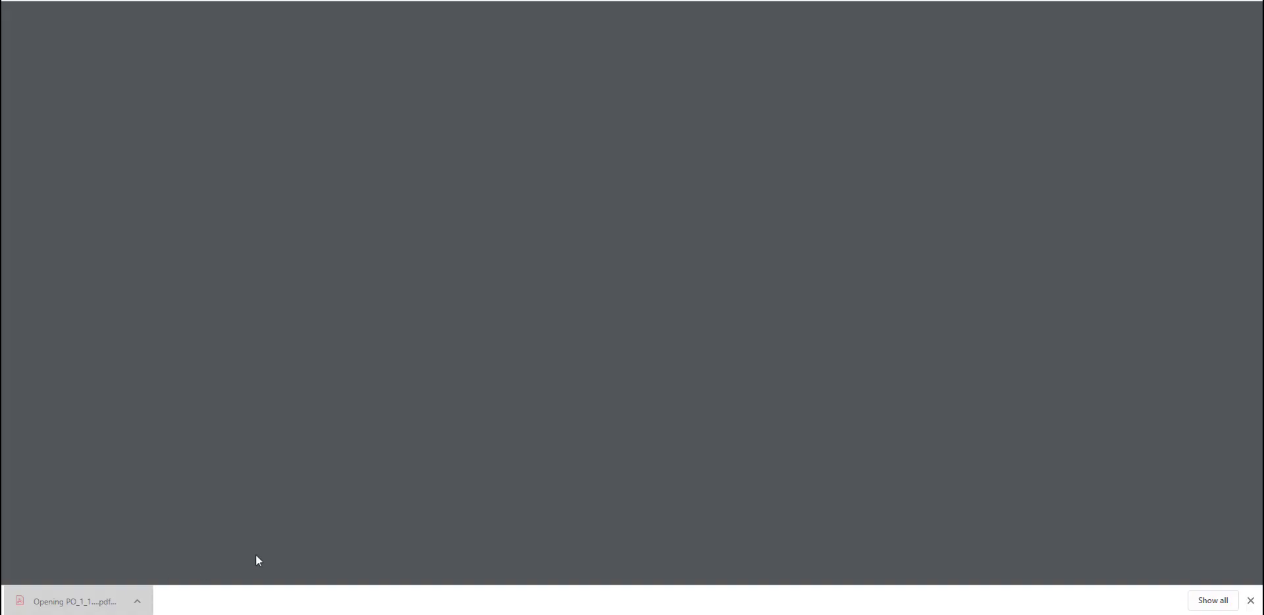